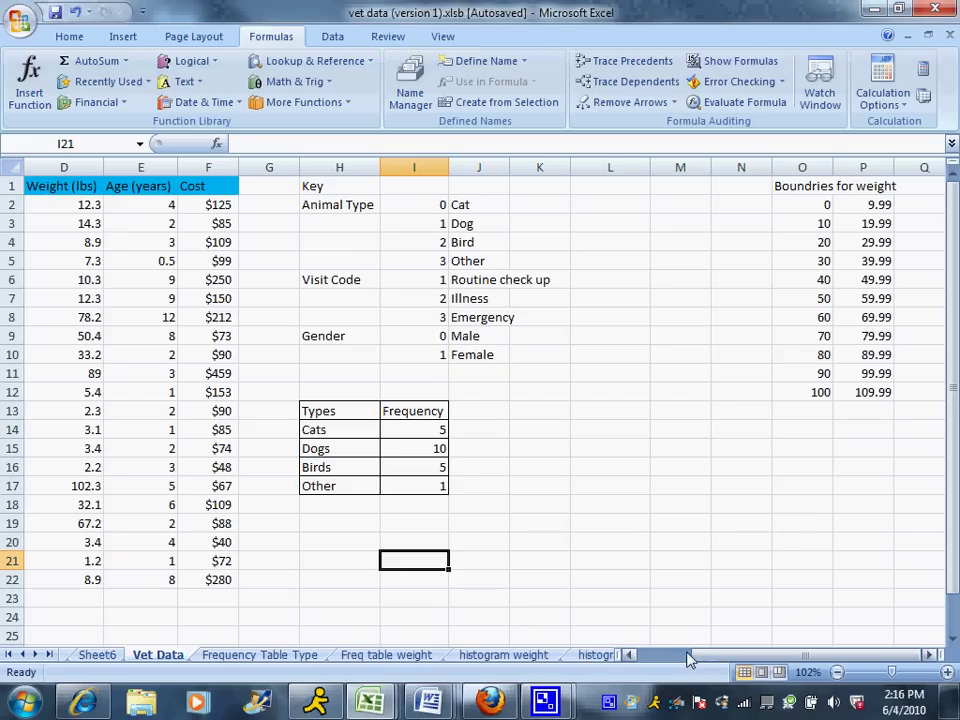
- Scroll back to column A and select the Types and Frequency table
{"action": "left_click_drag", "start_coordinate": [703, 660], "coordinate": [657, 668]}
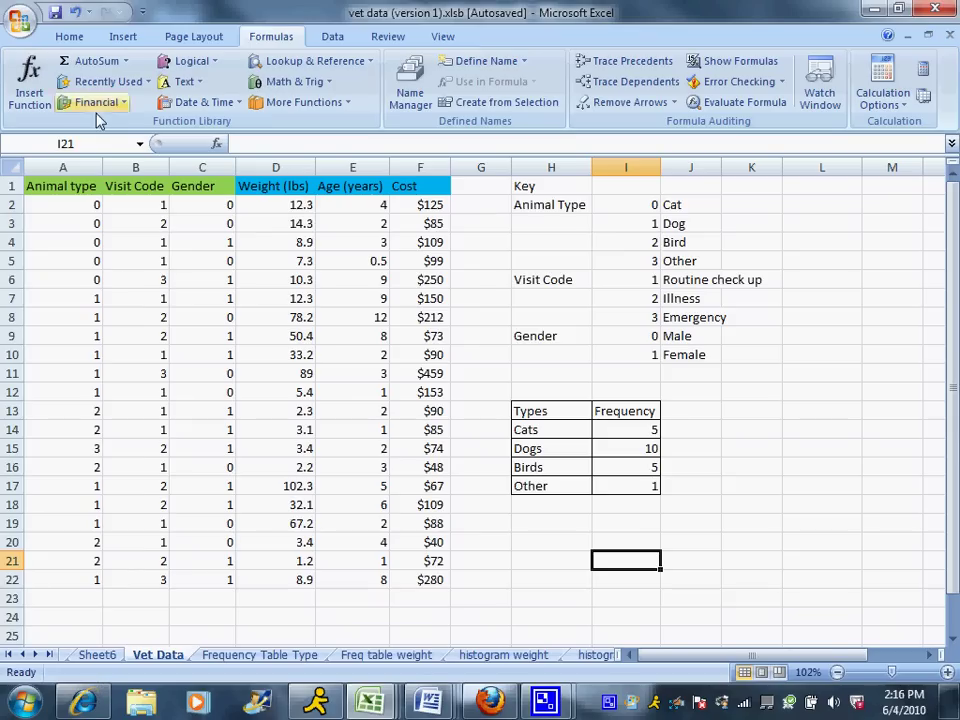
{"action": "left_click_drag", "start_coordinate": [568, 411], "coordinate": [602, 480]}
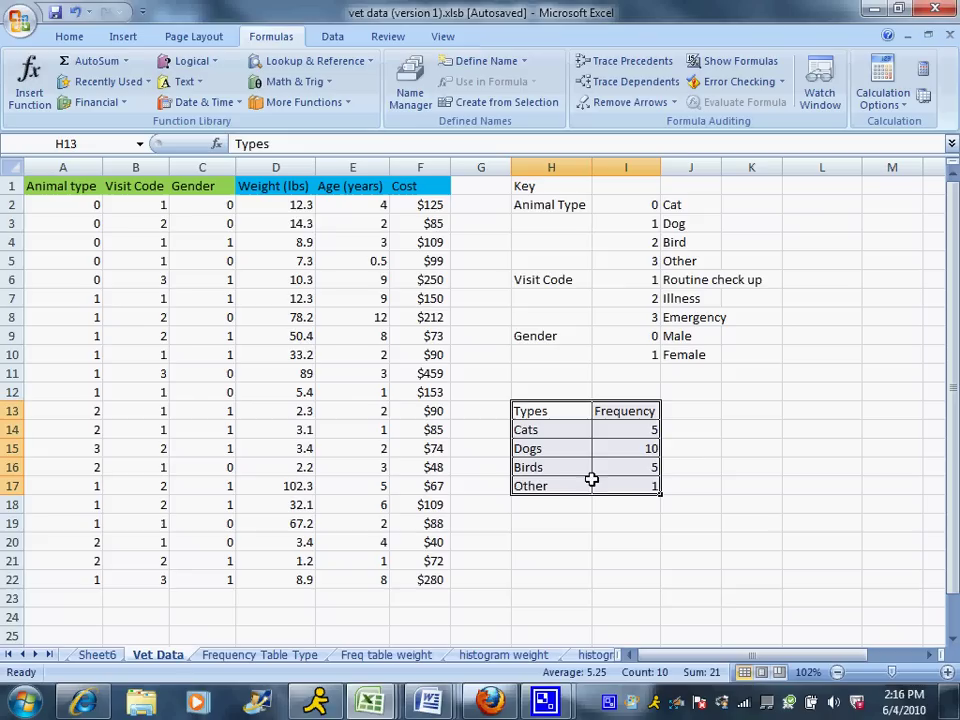
- Insert a basic 2-D pie chart from the selected Types frequency table
{"action": "left_click", "coordinate": [123, 38]}
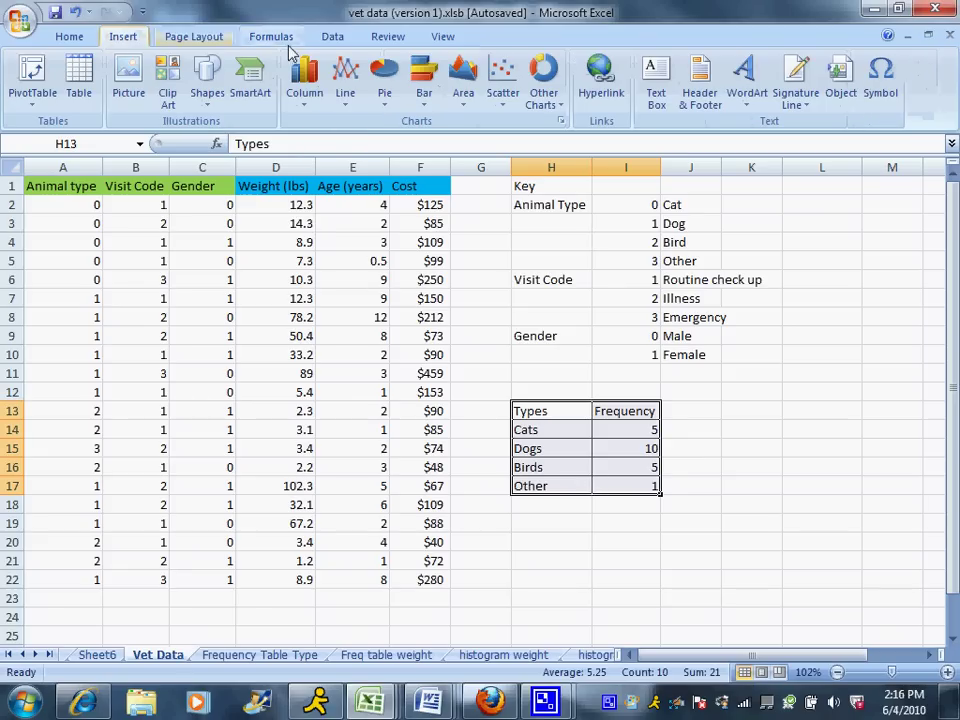
{"action": "left_click", "coordinate": [375, 70]}
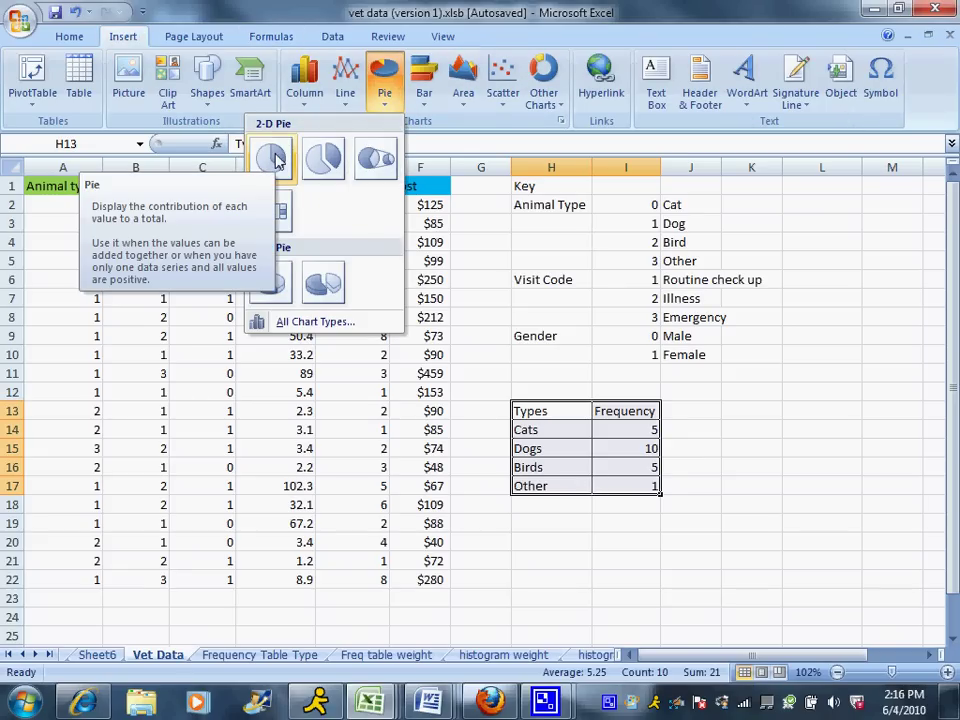
{"action": "left_click", "coordinate": [277, 160]}
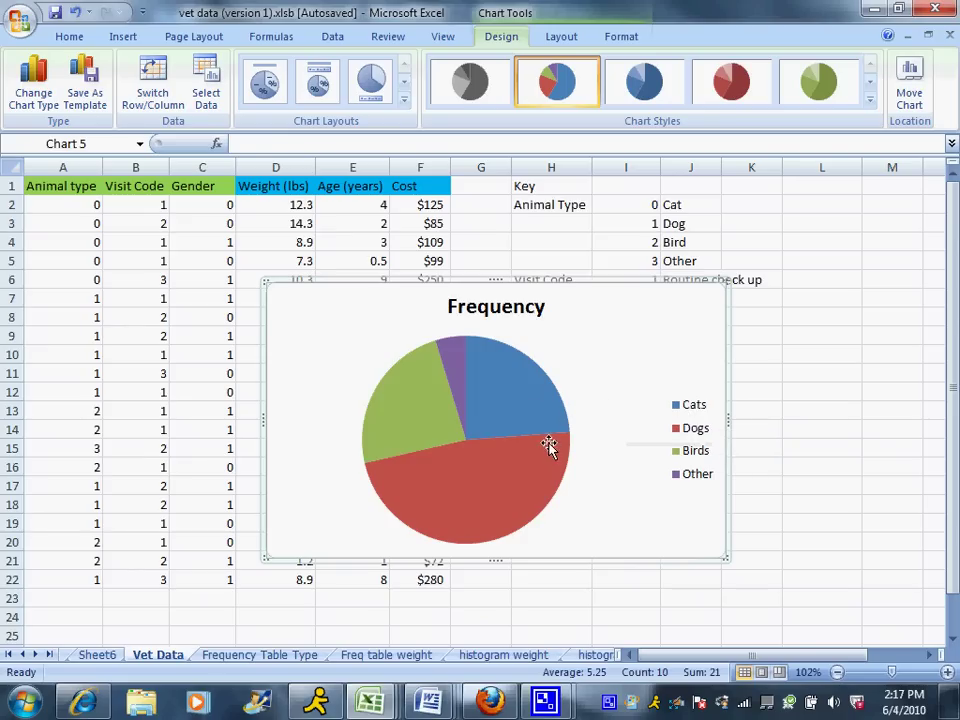
- Select the Cats, Dogs and Birds slices of the pie individually
{"action": "left_click", "coordinate": [535, 395]}
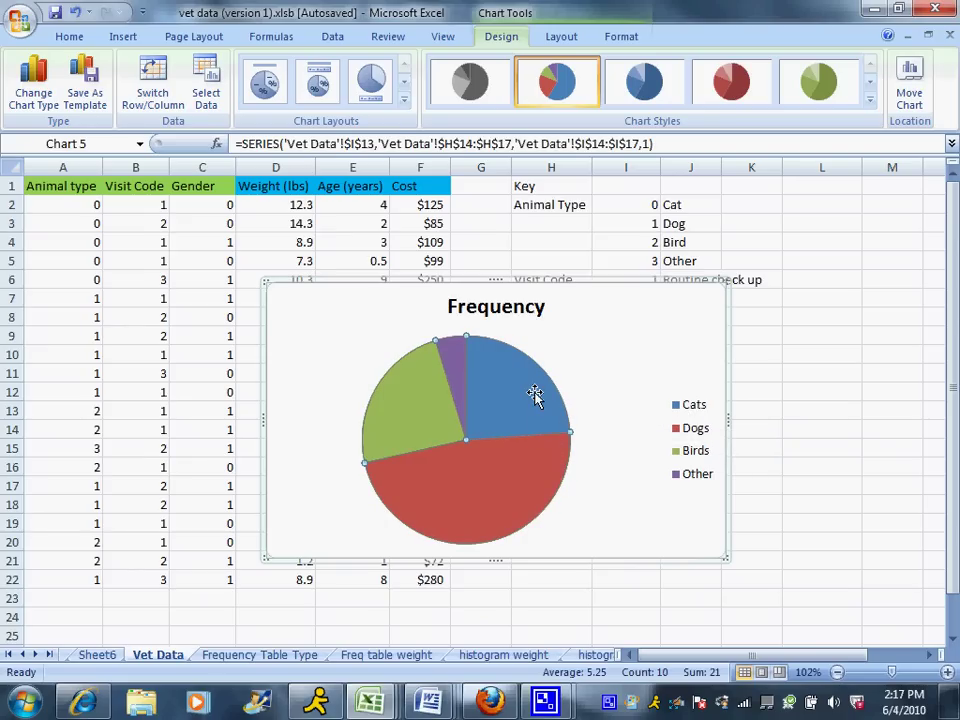
{"action": "left_click", "coordinate": [536, 392]}
{"action": "left_click", "coordinate": [508, 482]}
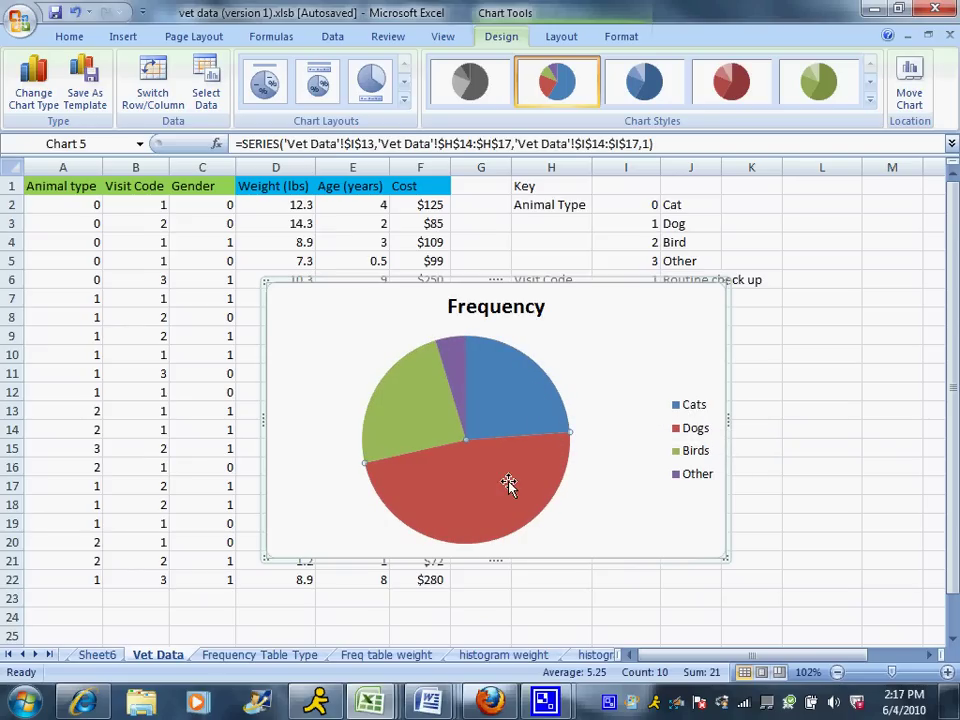
{"action": "left_click", "coordinate": [421, 416]}
{"action": "left_click", "coordinate": [465, 461]}
{"action": "left_click", "coordinate": [508, 402]}
- Replace the chart title 'Frequency' with 'Types of Animals'
{"action": "left_click", "coordinate": [538, 307]}
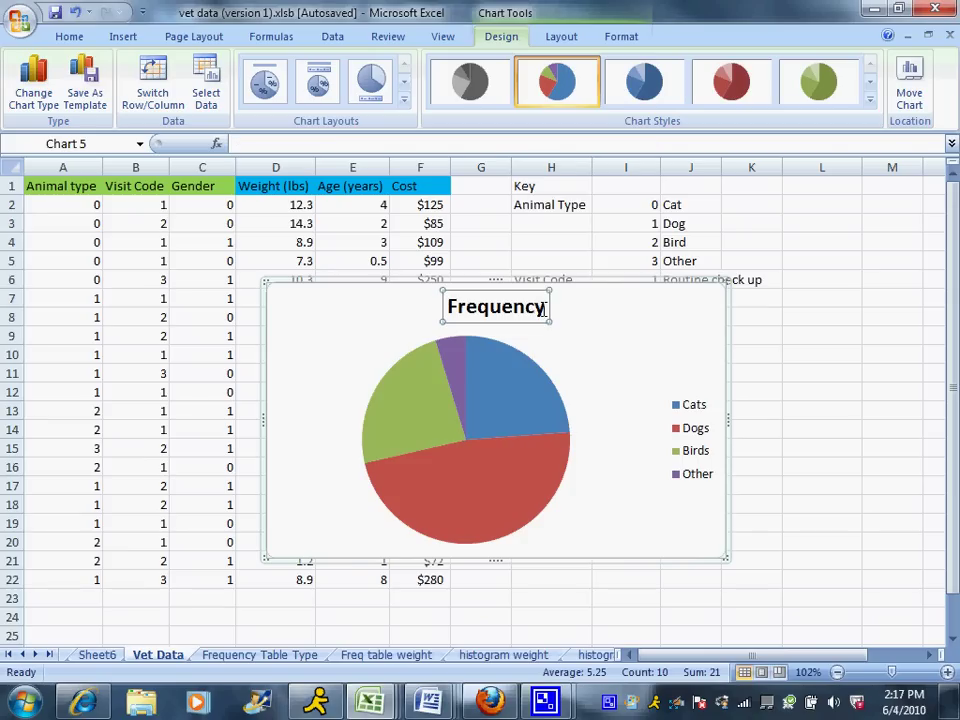
{"action": "left_click_drag", "start_coordinate": [543, 311], "coordinate": [443, 305]}
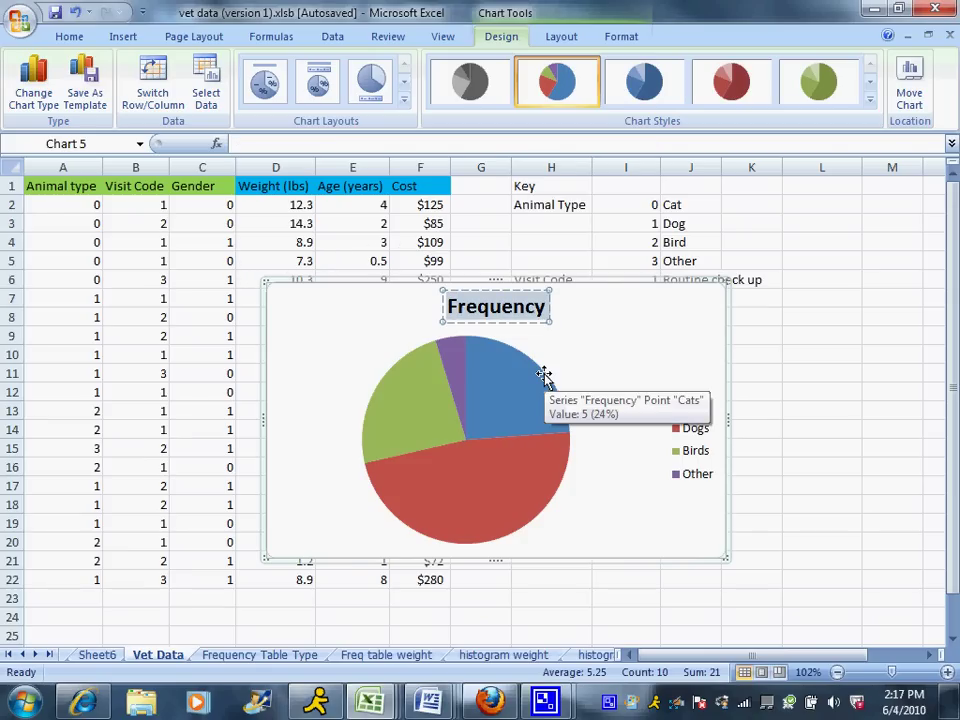
{"action": "type", "text": "Types"}
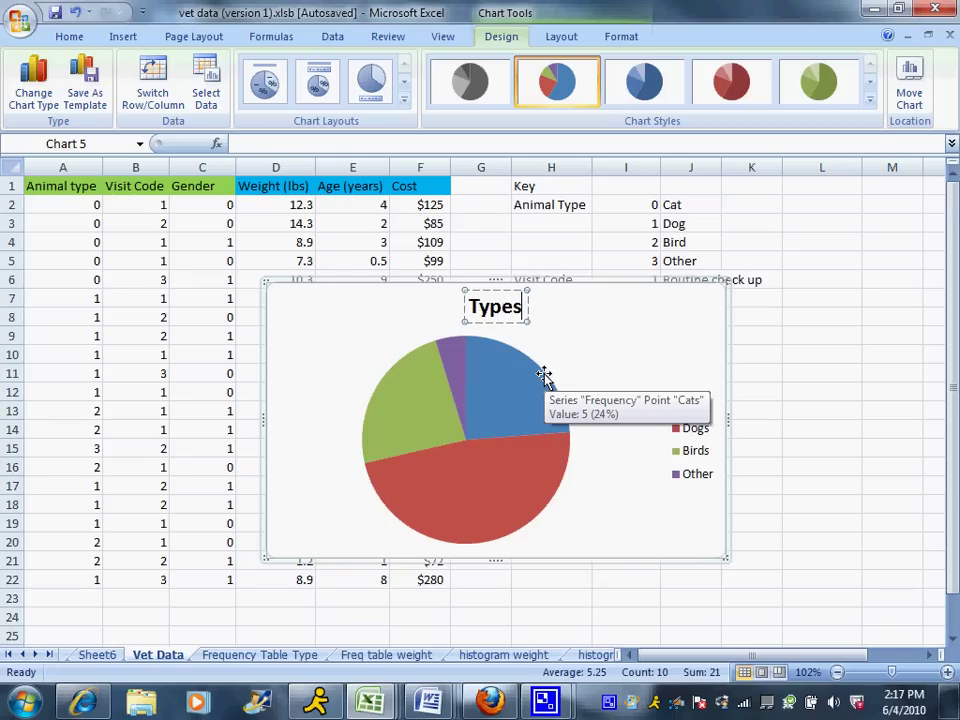
{"action": "type", "text": " of Animals"}
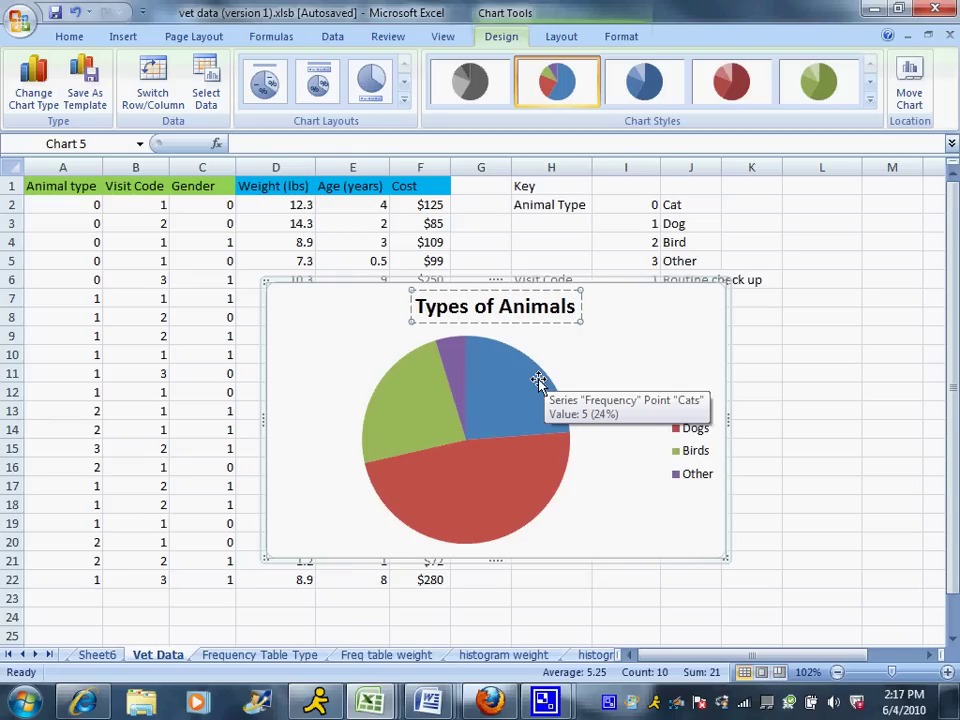
{"action": "left_click", "coordinate": [579, 508]}
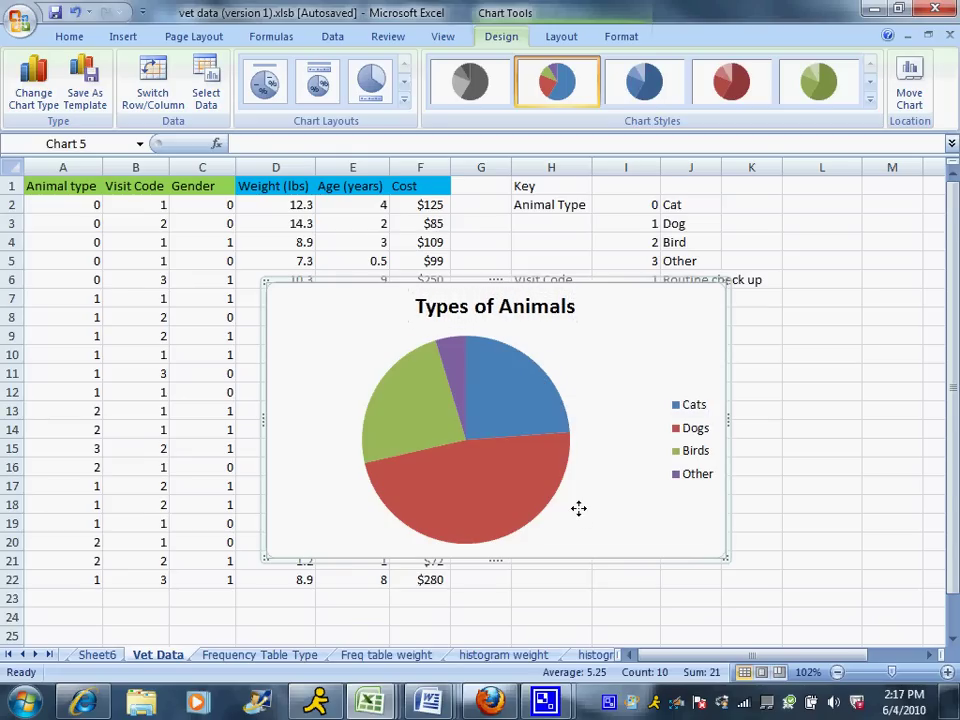
{"action": "left_click", "coordinate": [519, 402]}
- Give the pie's data series a gradient fill through Format Data Series
{"action": "right_click", "coordinate": [519, 403]}
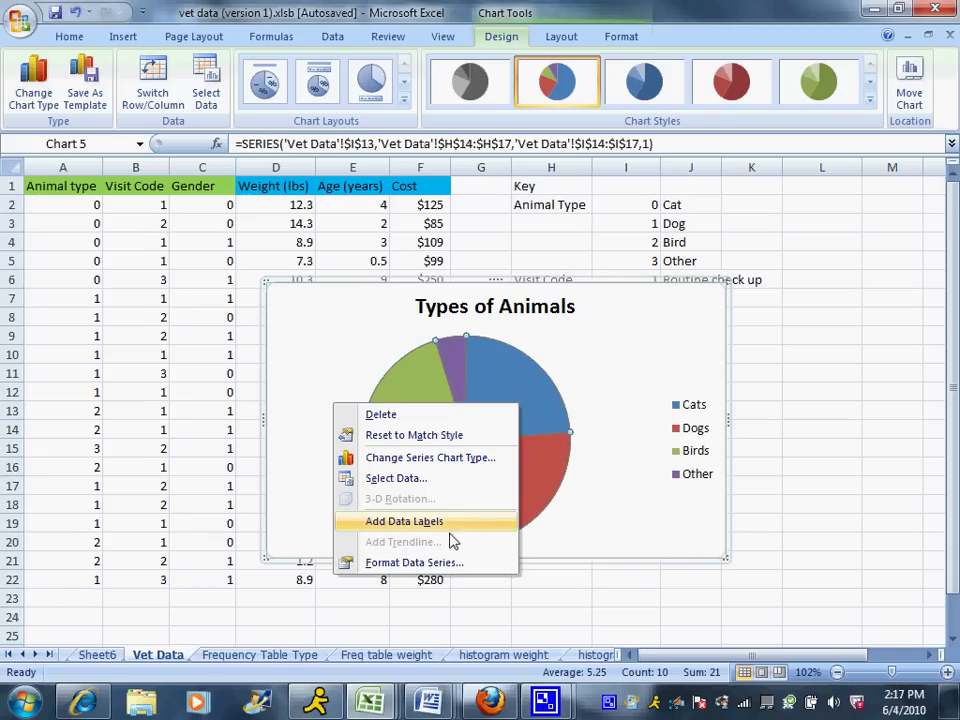
{"action": "left_click", "coordinate": [443, 565]}
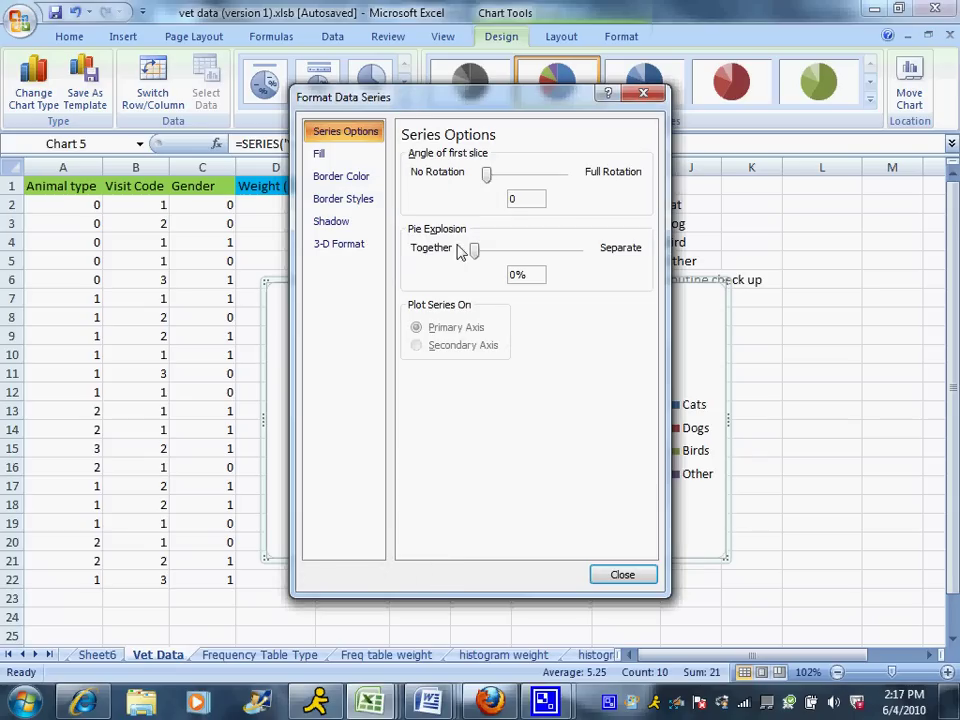
{"action": "left_click", "coordinate": [342, 188]}
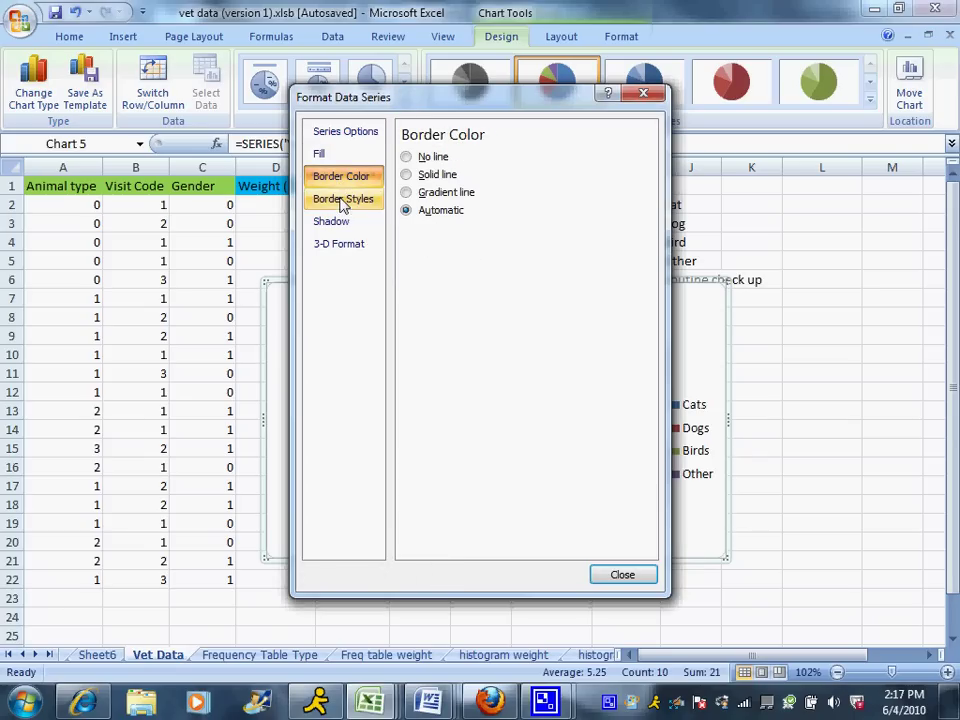
{"action": "left_click", "coordinate": [338, 156]}
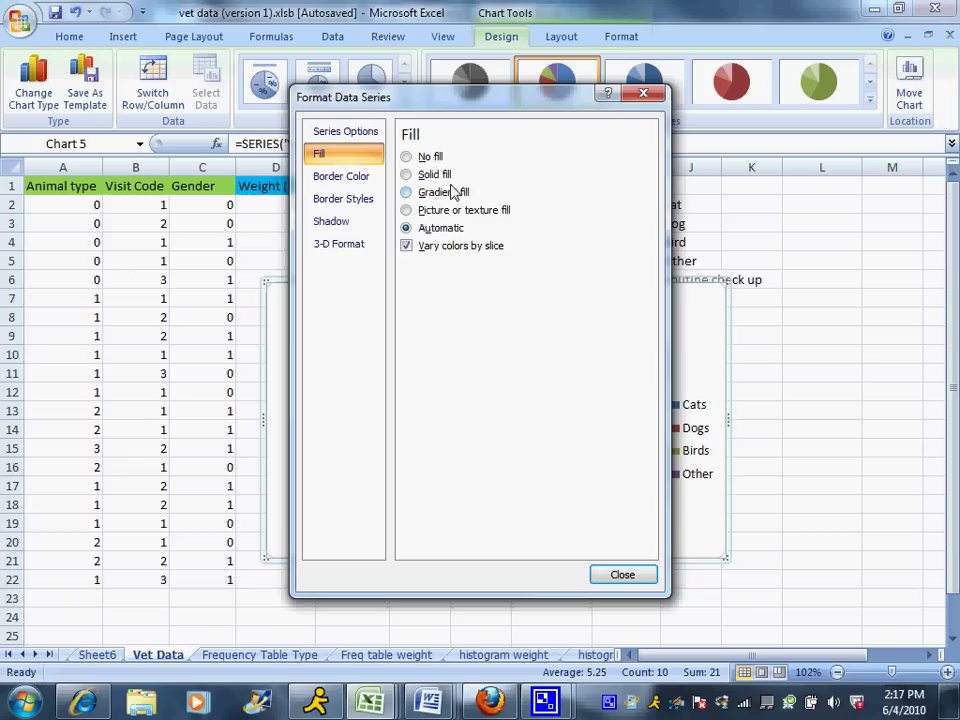
{"action": "left_click", "coordinate": [444, 194]}
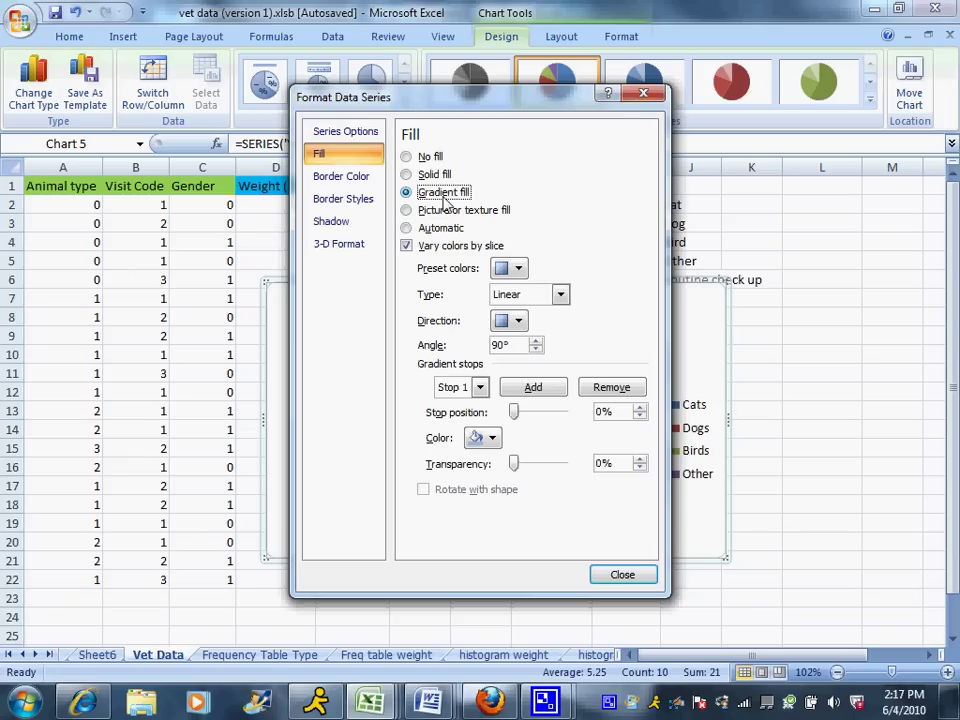
- Browse the series' Shadow, Border and 3-D Format settings
{"action": "left_click", "coordinate": [352, 222]}
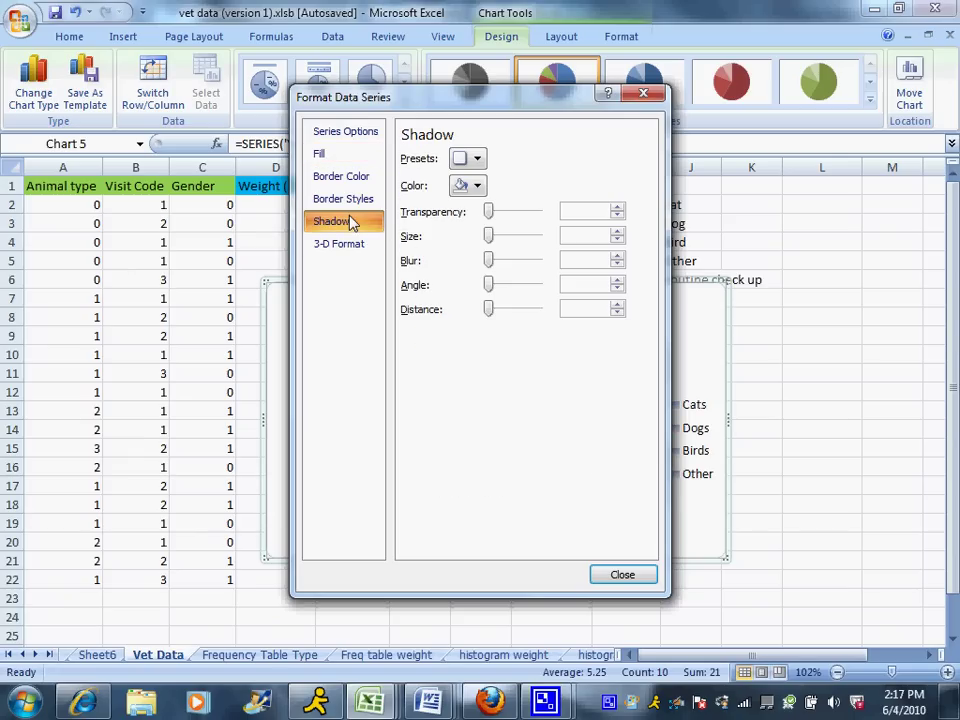
{"action": "left_click", "coordinate": [352, 138]}
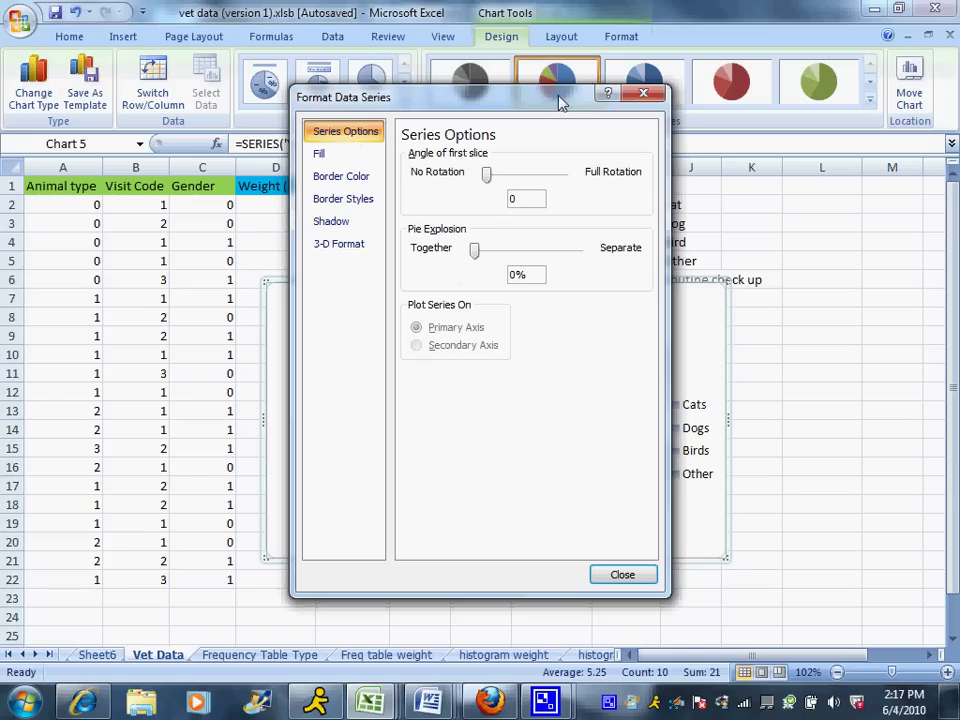
{"action": "left_click_drag", "start_coordinate": [569, 97], "coordinate": [300, 83]}
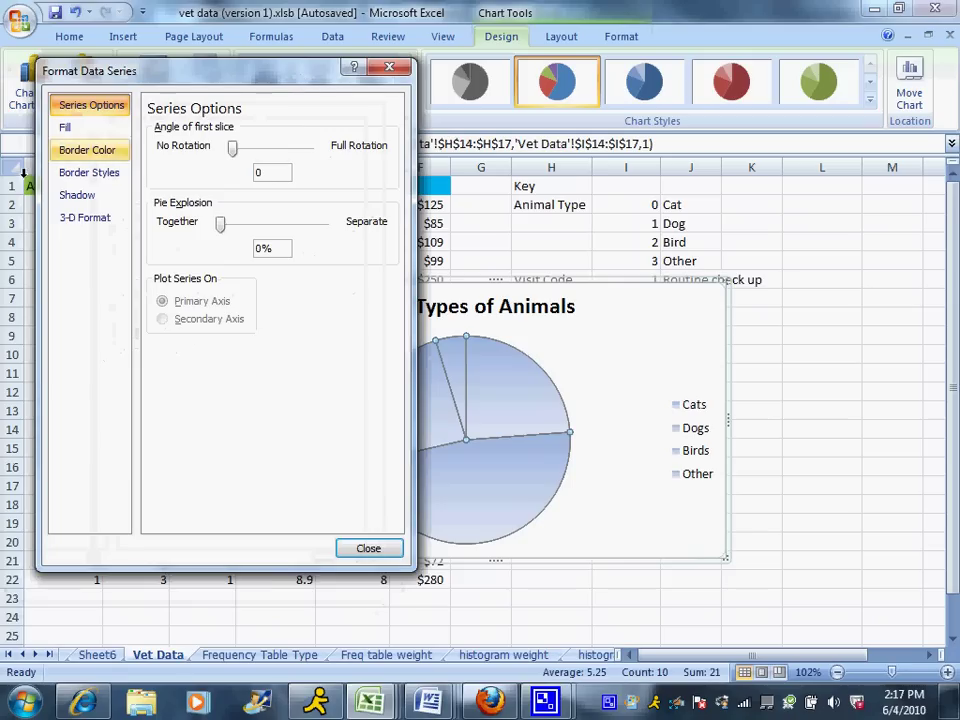
{"action": "left_click", "coordinate": [80, 195]}
{"action": "left_click", "coordinate": [88, 176]}
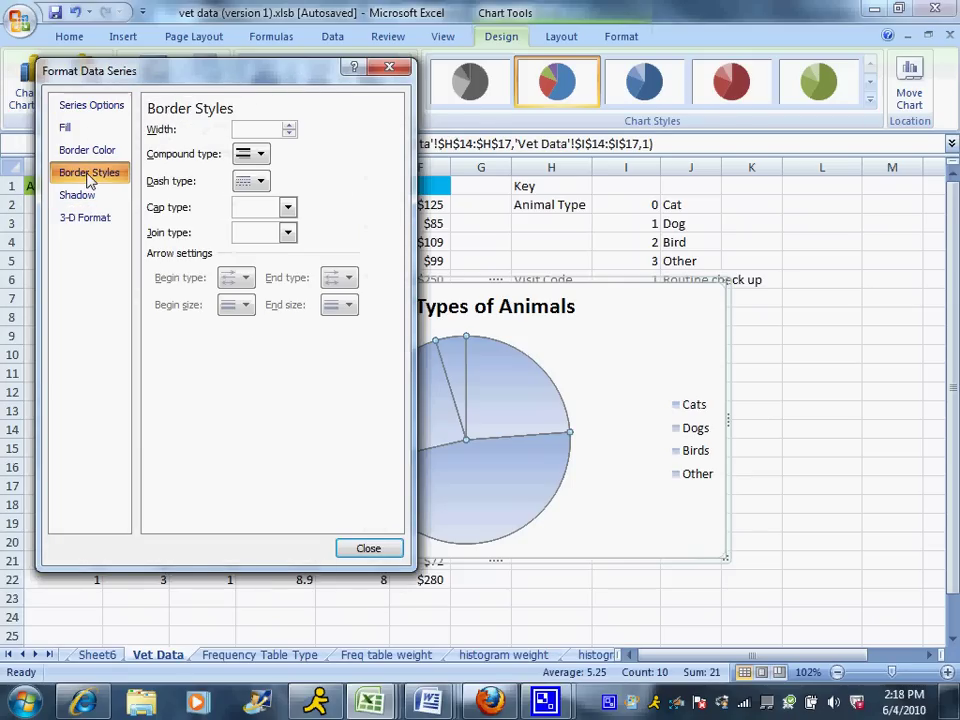
{"action": "left_click", "coordinate": [87, 152]}
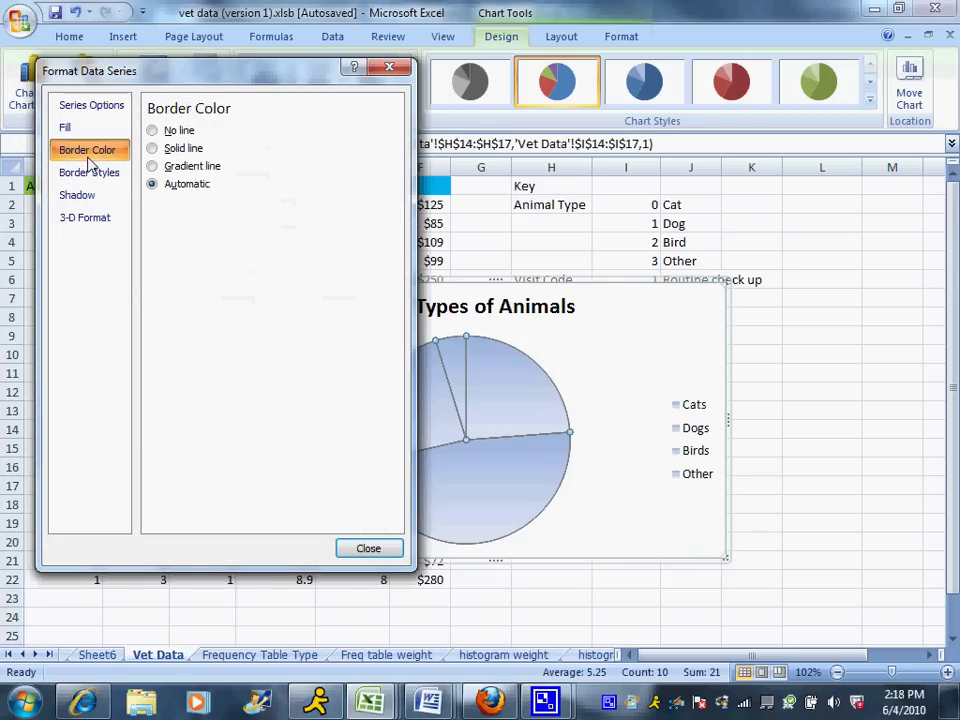
{"action": "left_click", "coordinate": [95, 230]}
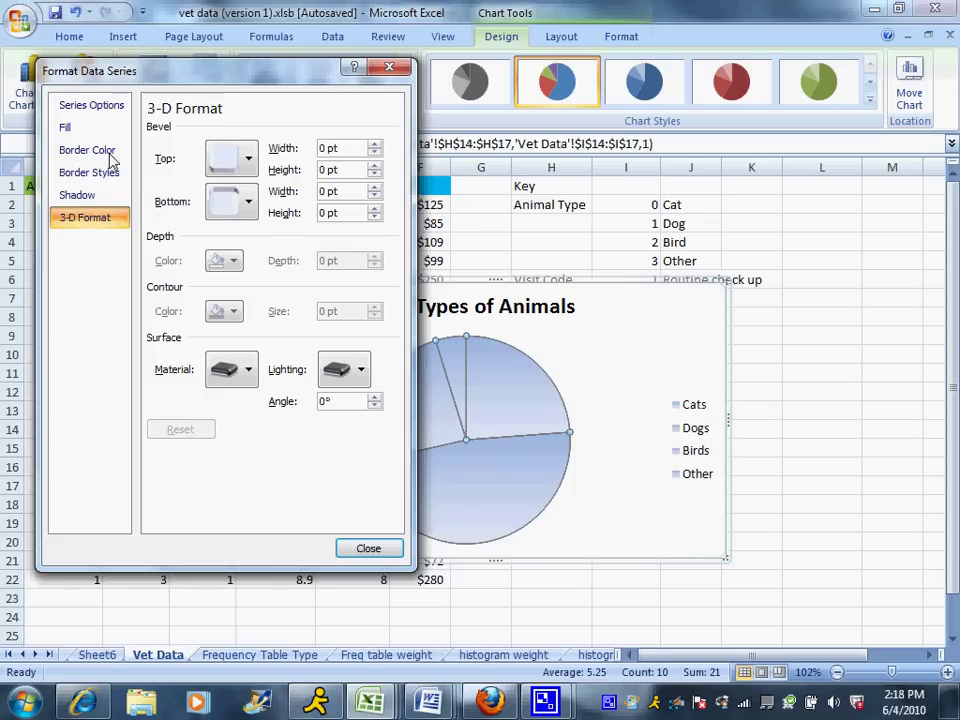
- Restore the multicolour slice style and add data labels showing 5, 10, 5 and 1
{"action": "left_click", "coordinate": [368, 548]}
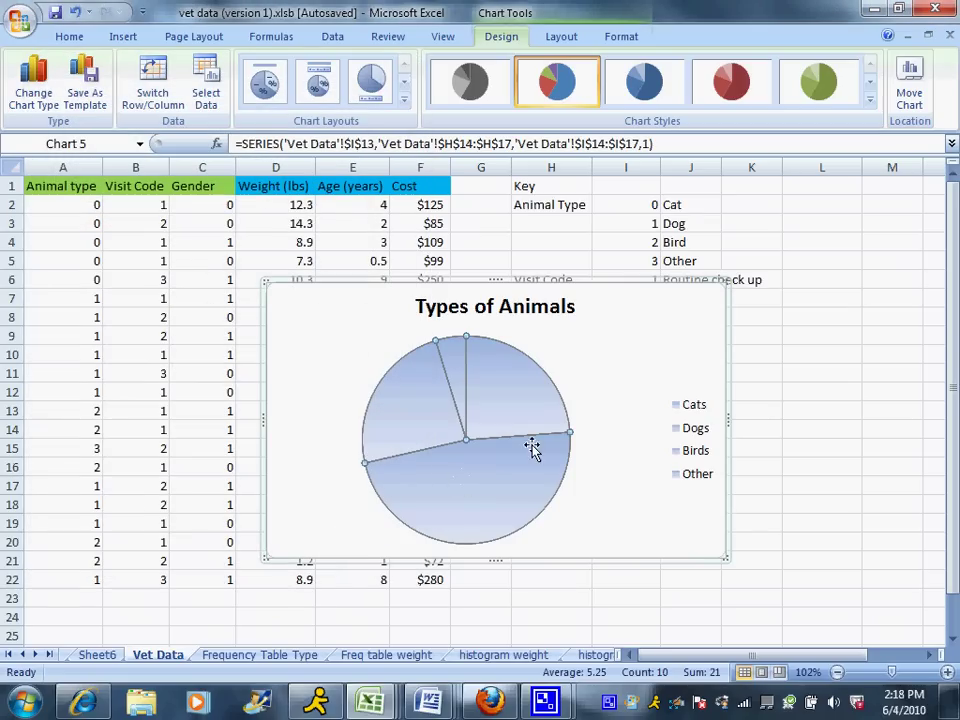
{"action": "left_click", "coordinate": [789, 82]}
{"action": "left_click", "coordinate": [555, 82]}
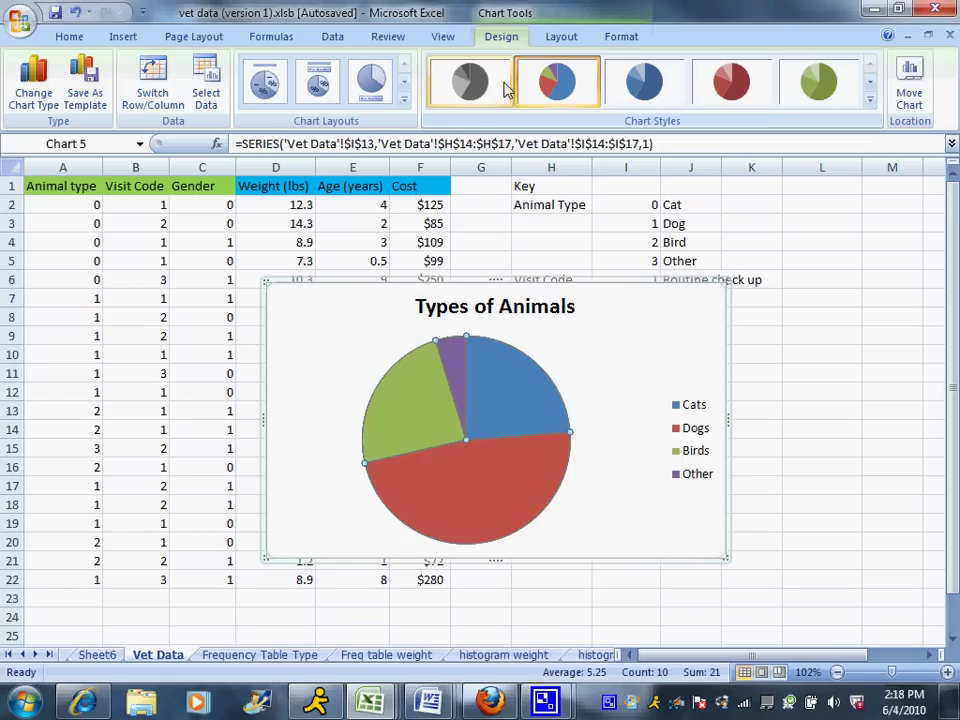
{"action": "right_click", "coordinate": [490, 416]}
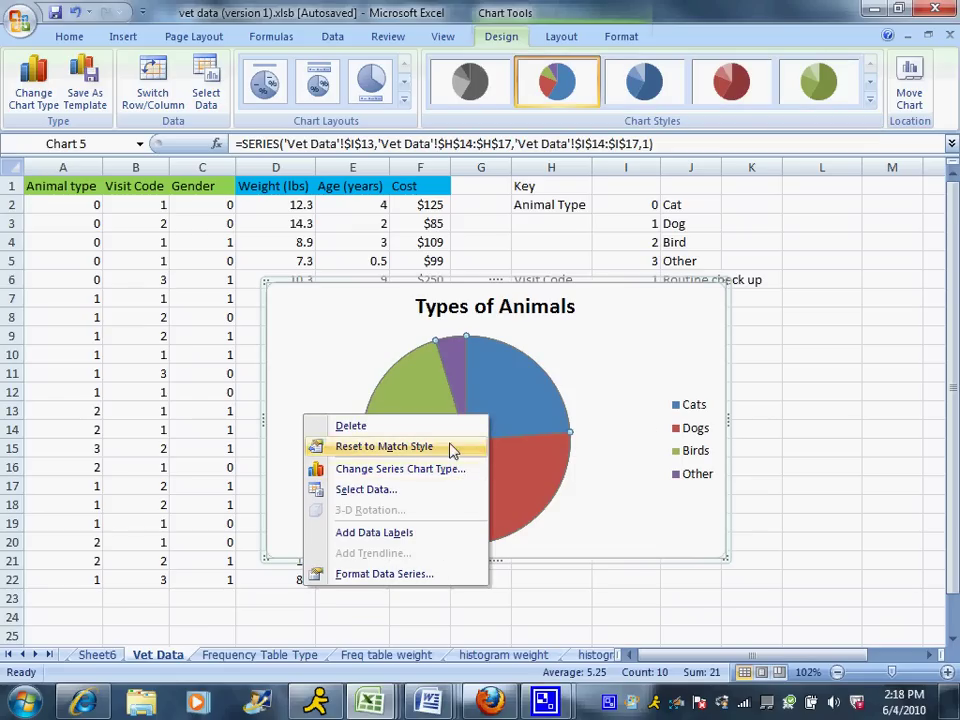
{"action": "left_click", "coordinate": [443, 541]}
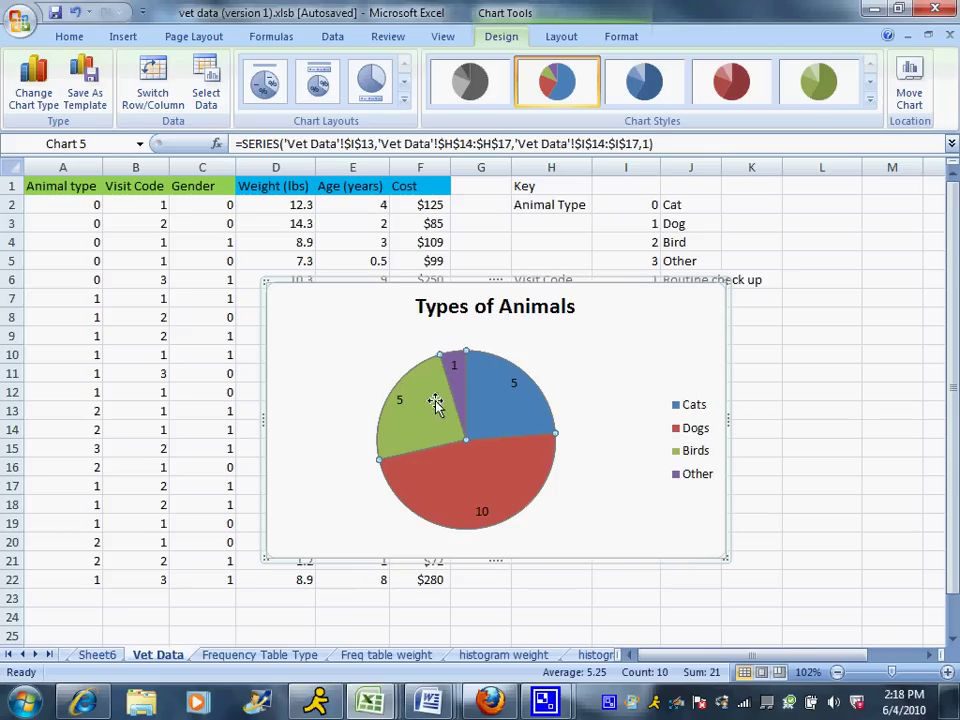
- Change the Cats slice's label from the count 5 to the percentage 24%
{"action": "left_click", "coordinate": [487, 511]}
{"action": "right_click", "coordinate": [487, 512]}
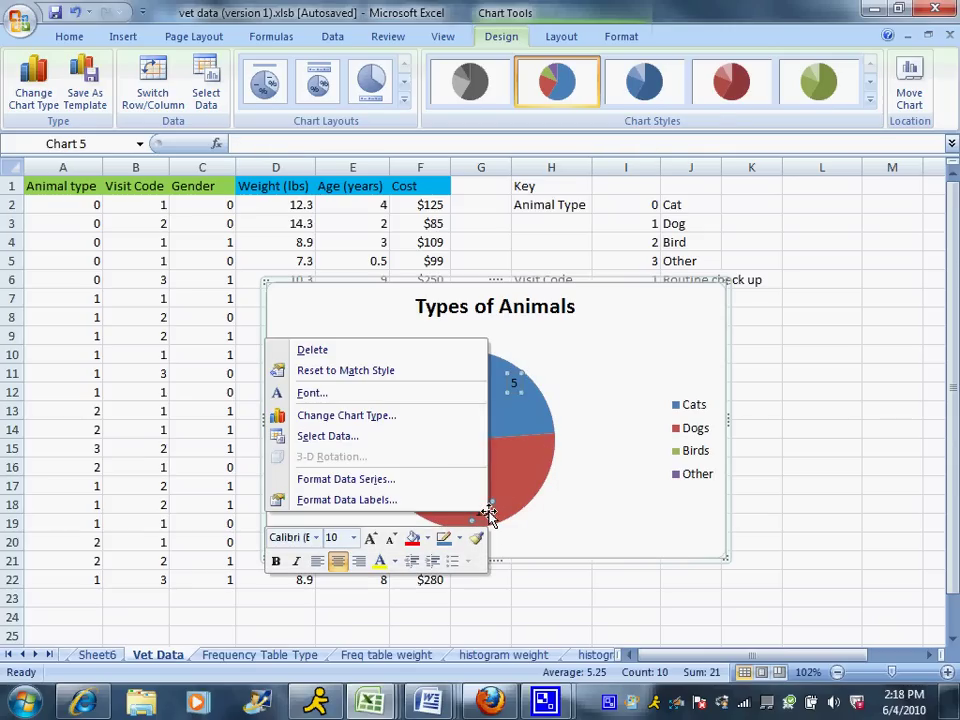
{"action": "left_click", "coordinate": [450, 500]}
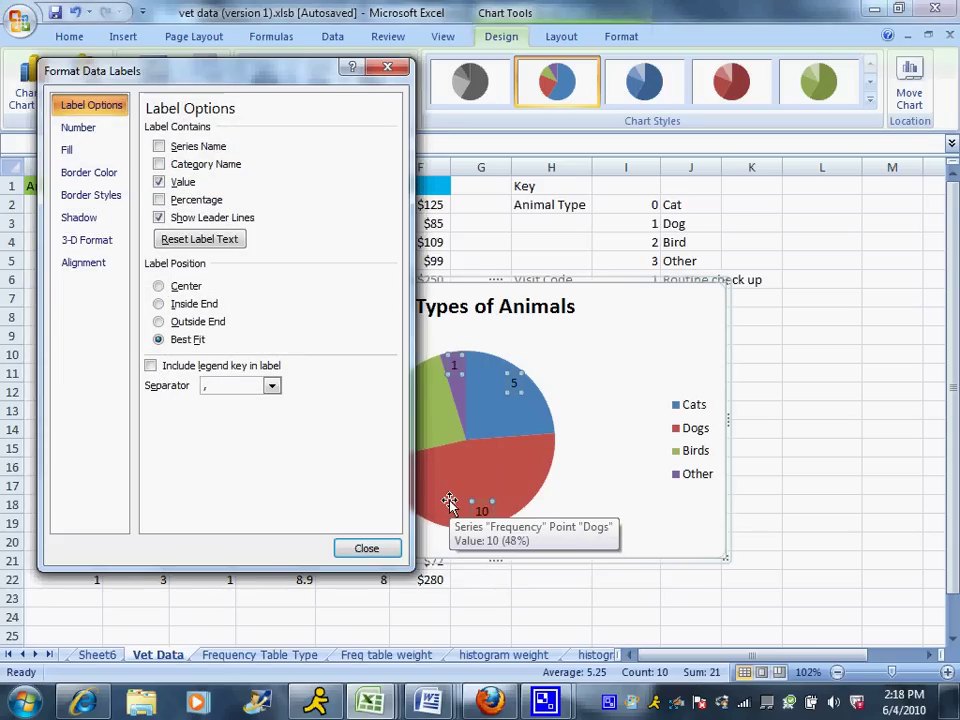
{"action": "left_click", "coordinate": [511, 380]}
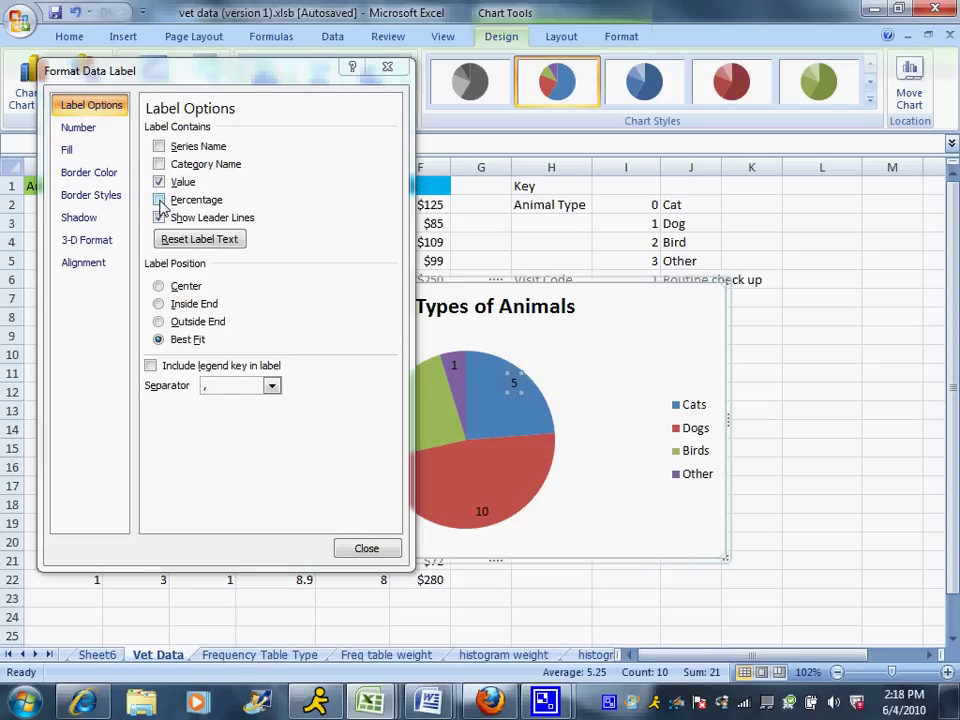
{"action": "left_click", "coordinate": [160, 200]}
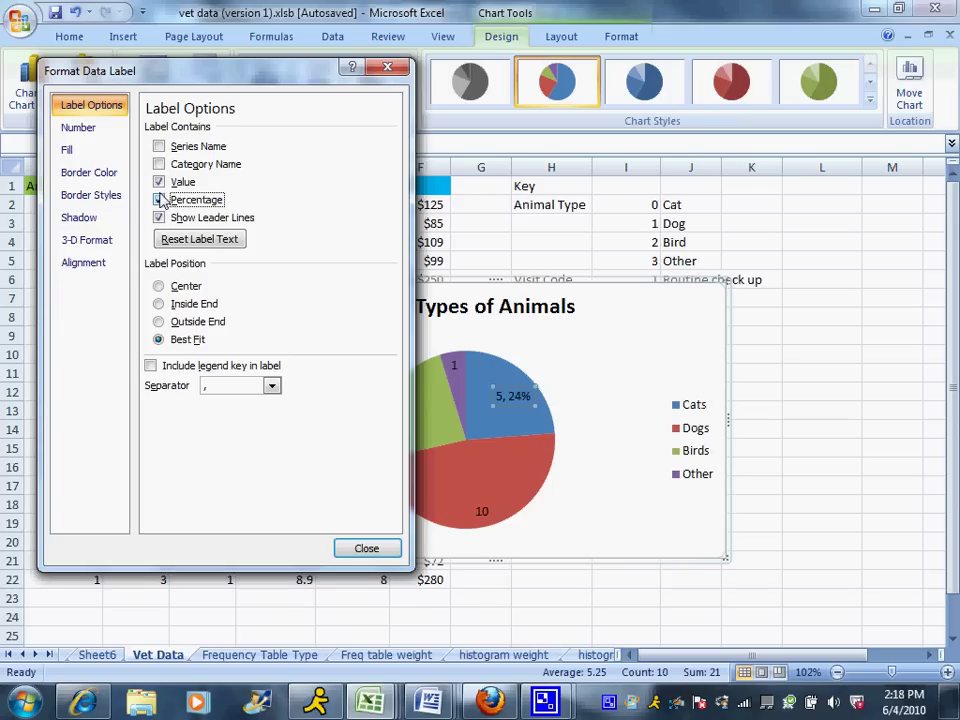
{"action": "left_click", "coordinate": [160, 183]}
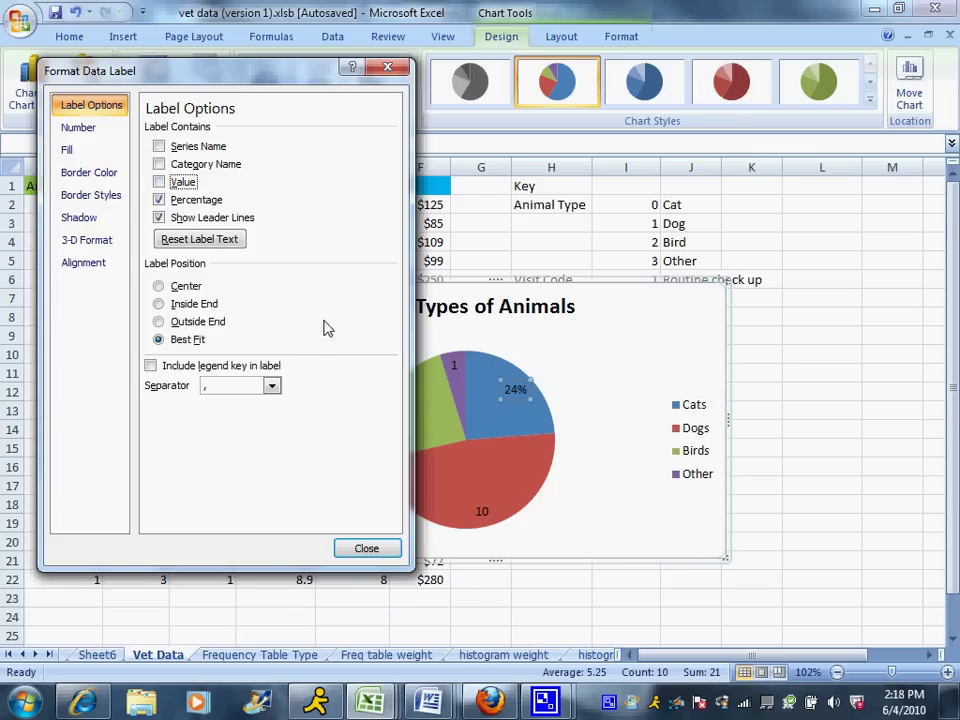
{"action": "left_click", "coordinate": [457, 365]}
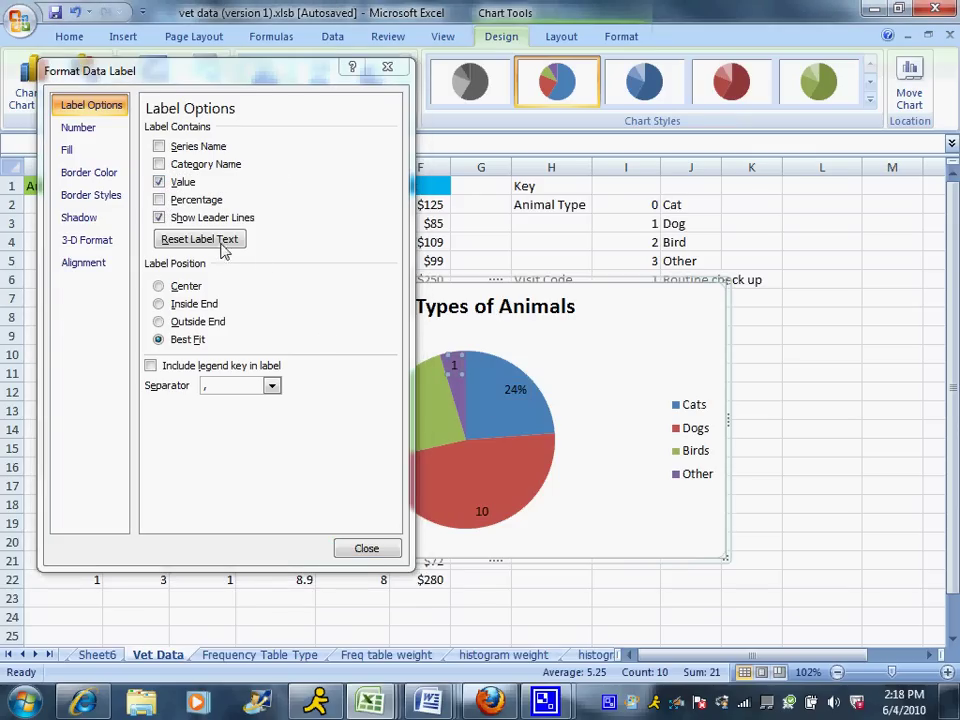
{"action": "left_click", "coordinate": [368, 547]}
- Switch the Birds slice's label from its count to a percentage
{"action": "left_click", "coordinate": [484, 511]}
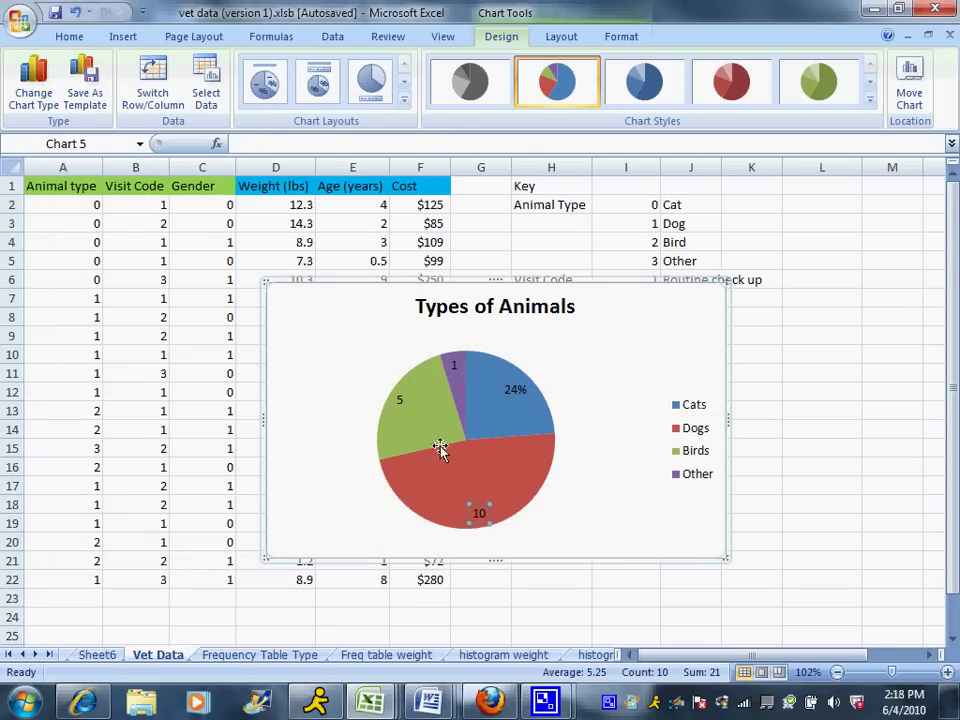
{"action": "right_click", "coordinate": [398, 400]}
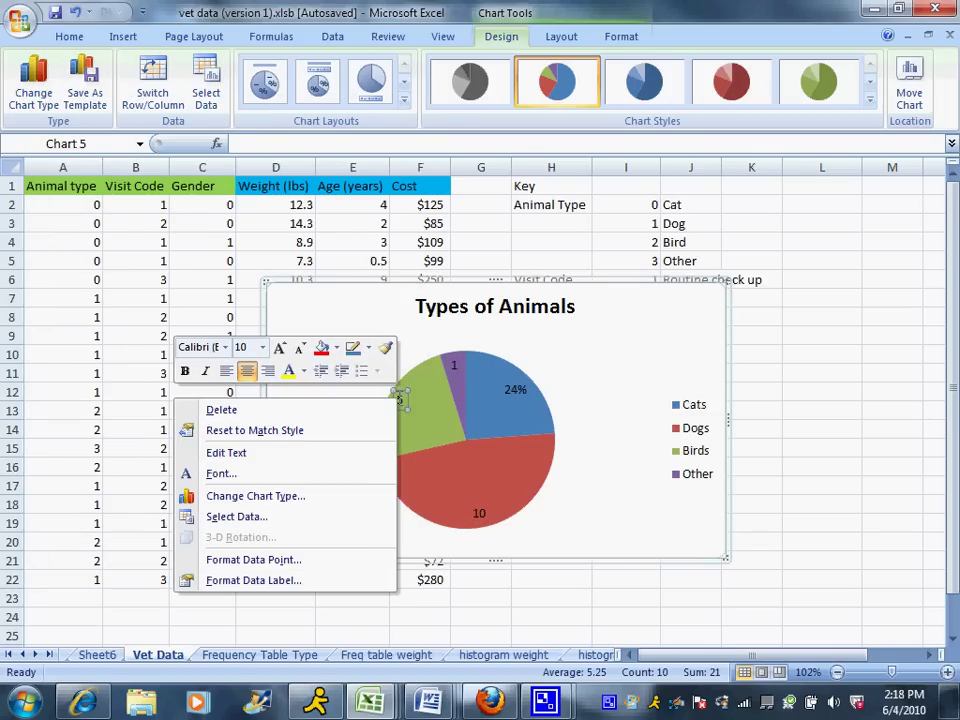
{"action": "left_click", "coordinate": [329, 580]}
{"action": "left_click", "coordinate": [184, 183]}
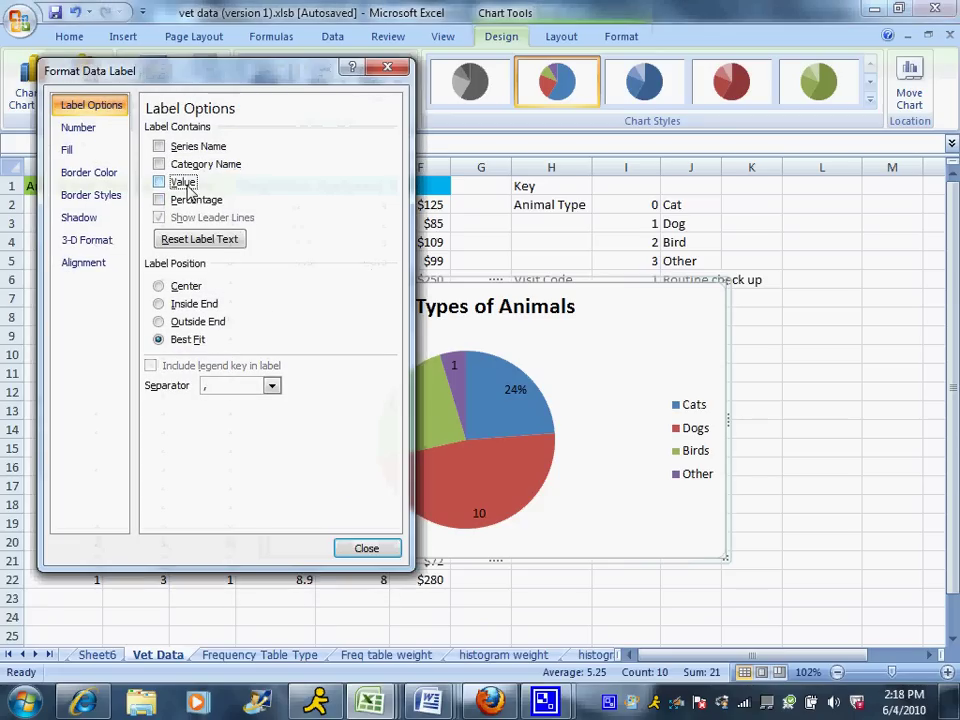
{"action": "left_click", "coordinate": [188, 199]}
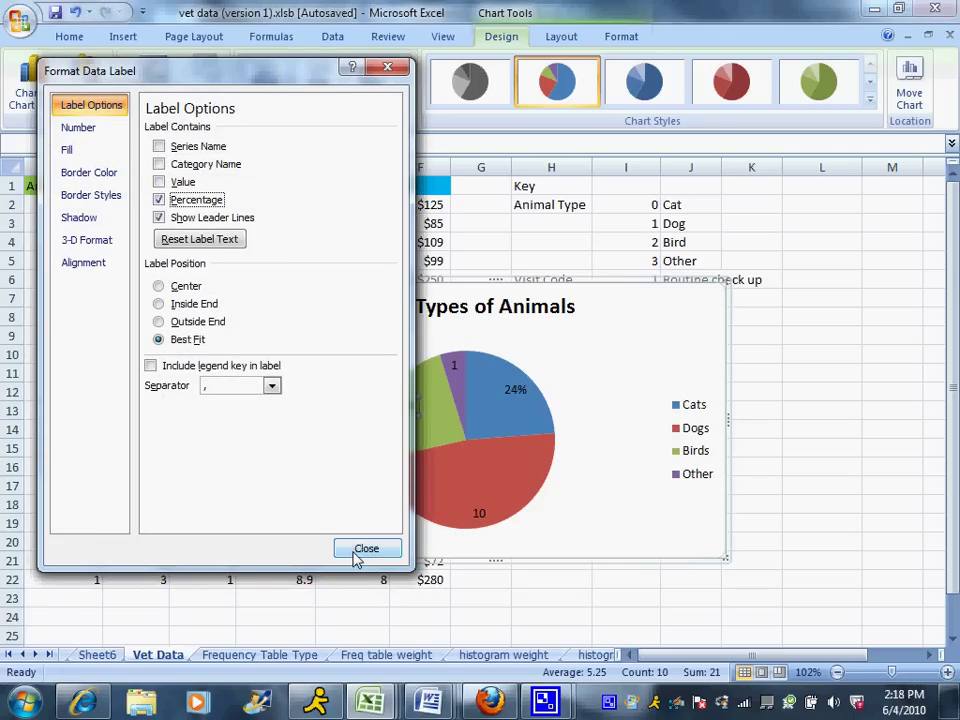
- Show the Dogs and Other labels as percentages, 47% and 5%
{"action": "left_click", "coordinate": [480, 513]}
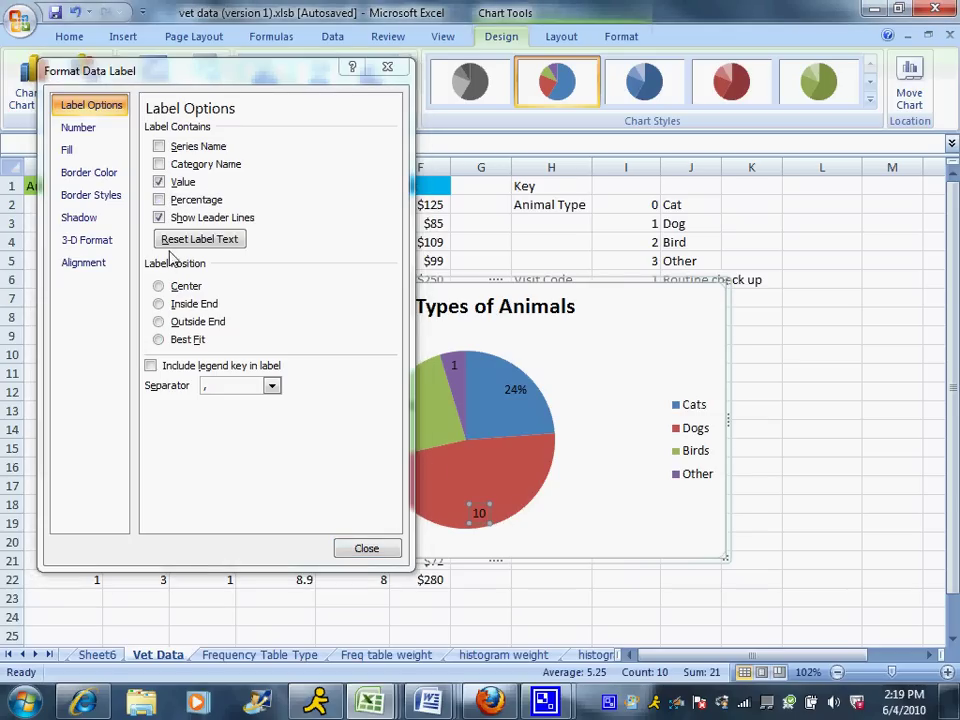
{"action": "left_click", "coordinate": [160, 182]}
{"action": "left_click", "coordinate": [161, 200]}
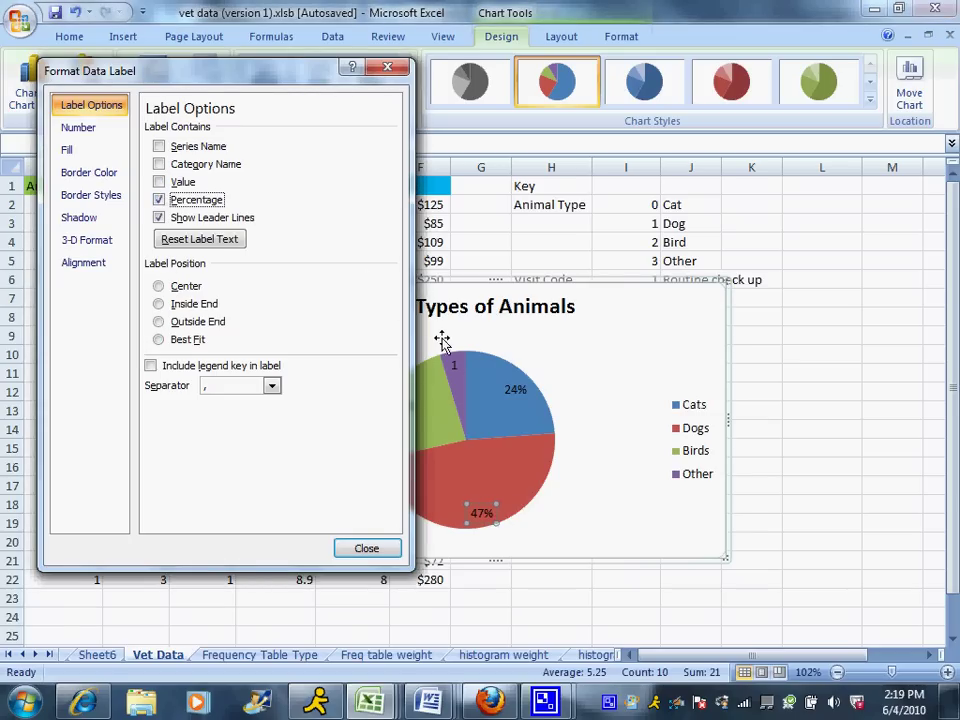
{"action": "left_click", "coordinate": [453, 367]}
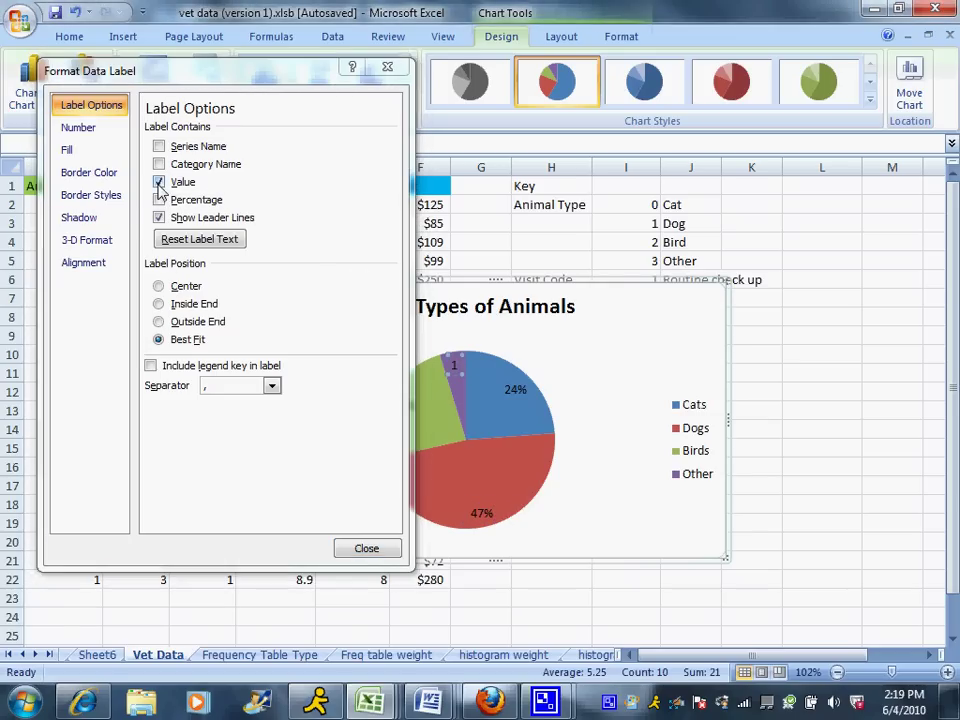
{"action": "left_click", "coordinate": [160, 182]}
{"action": "left_click", "coordinate": [160, 200]}
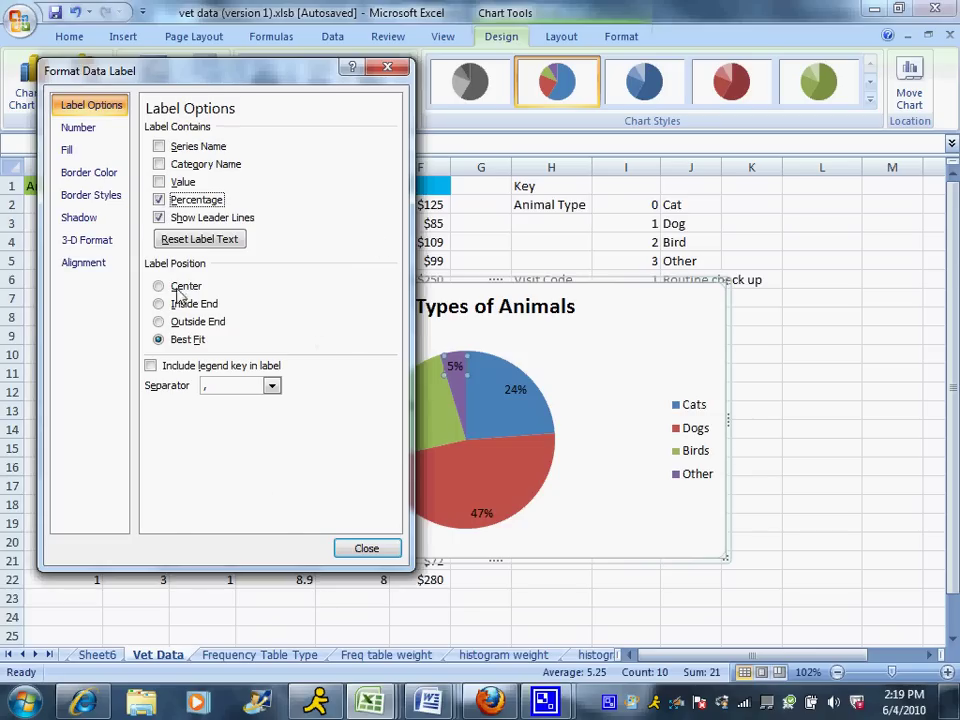
- Try Outside End and Center for the 5% label, then keep Best Fit
{"action": "left_click_drag", "start_coordinate": [250, 76], "coordinate": [198, 87]}
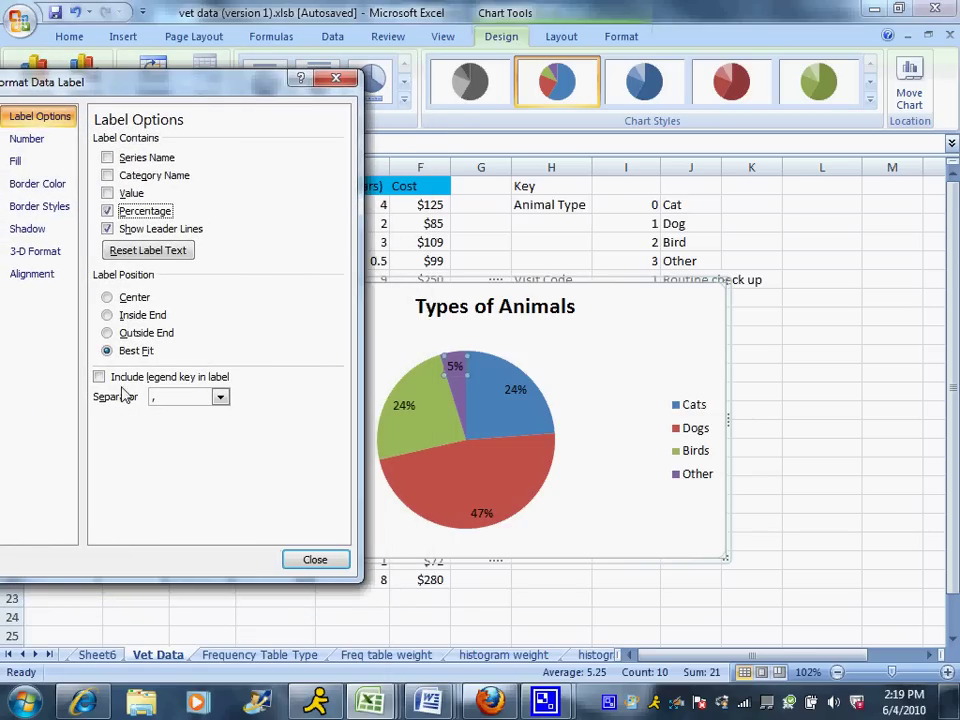
{"action": "left_click", "coordinate": [137, 336]}
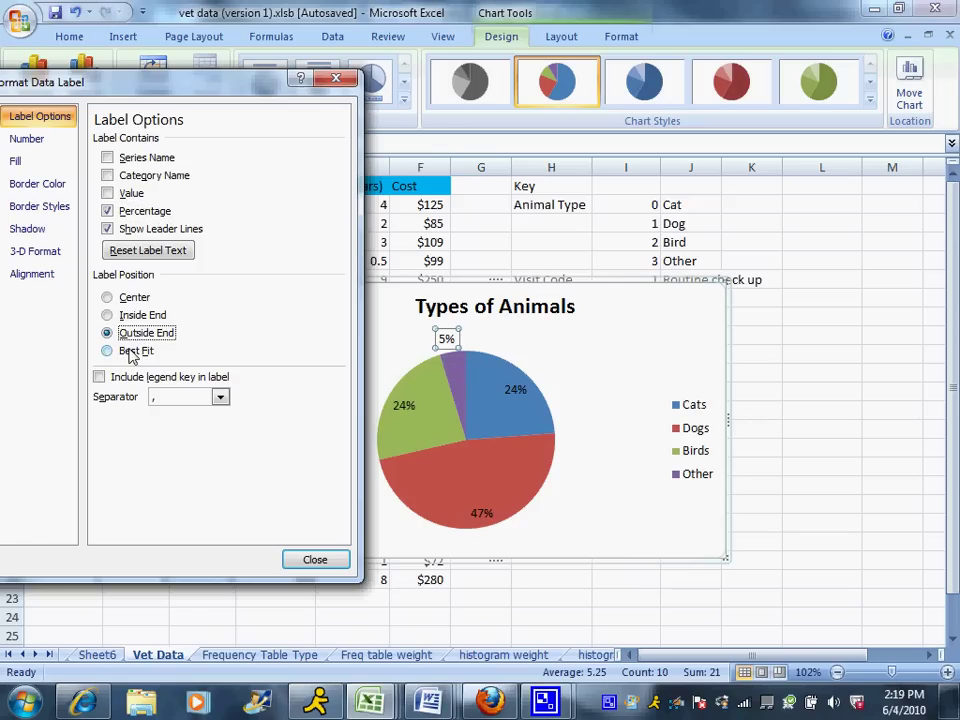
{"action": "left_click", "coordinate": [135, 350]}
{"action": "left_click", "coordinate": [128, 299]}
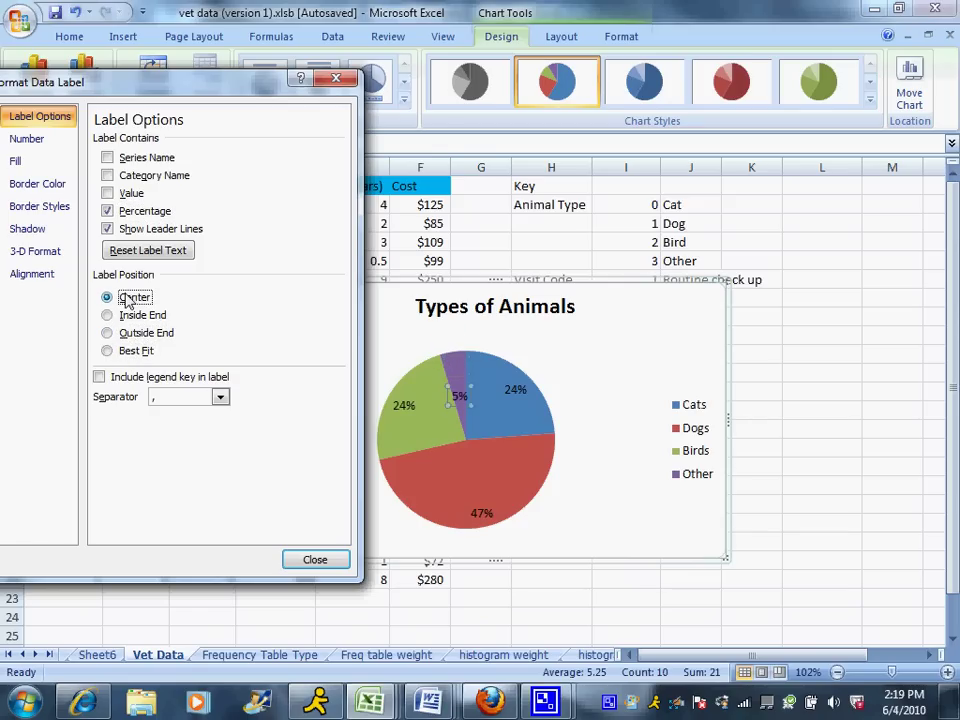
{"action": "left_click", "coordinate": [131, 350]}
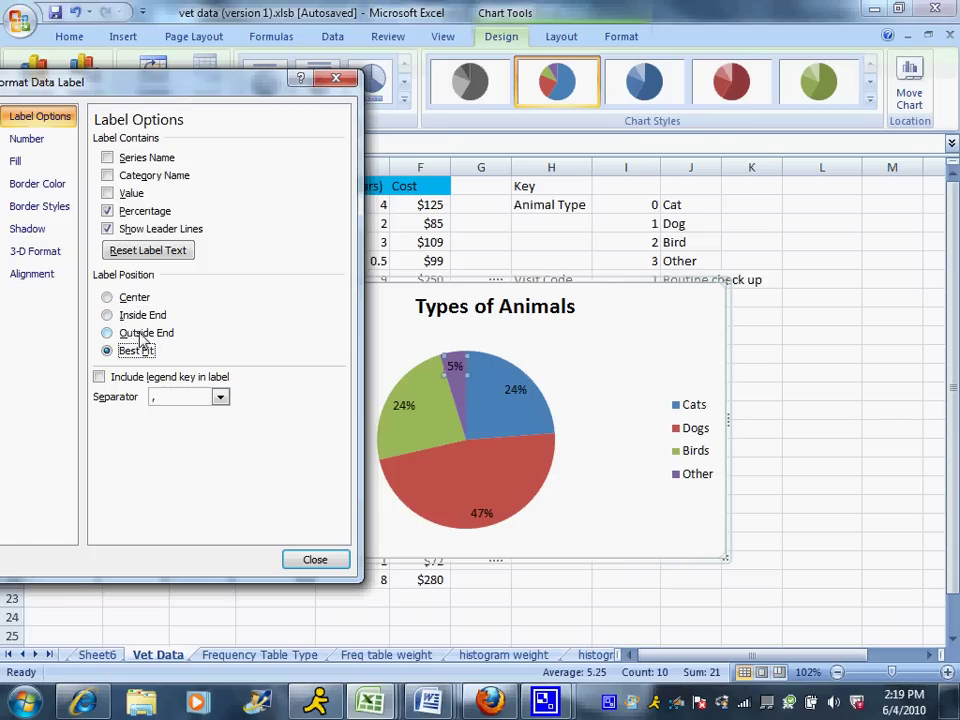
{"action": "left_click", "coordinate": [314, 560]}
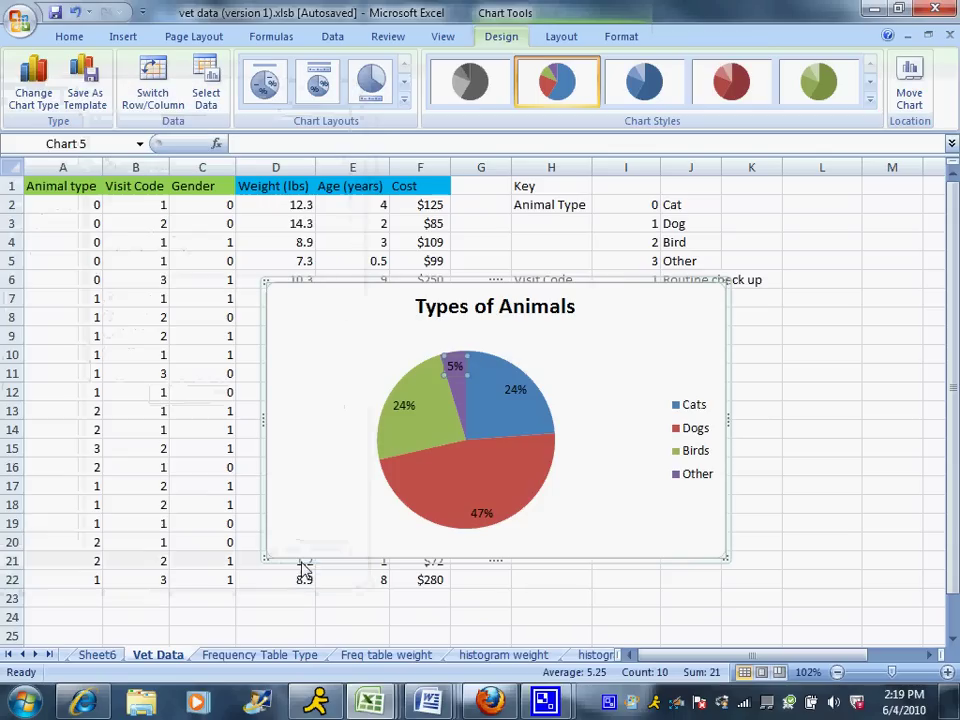
- Copy the finished Types of Animals pie chart
{"action": "right_click", "coordinate": [588, 323]}
{"action": "left_click", "coordinate": [641, 328]}
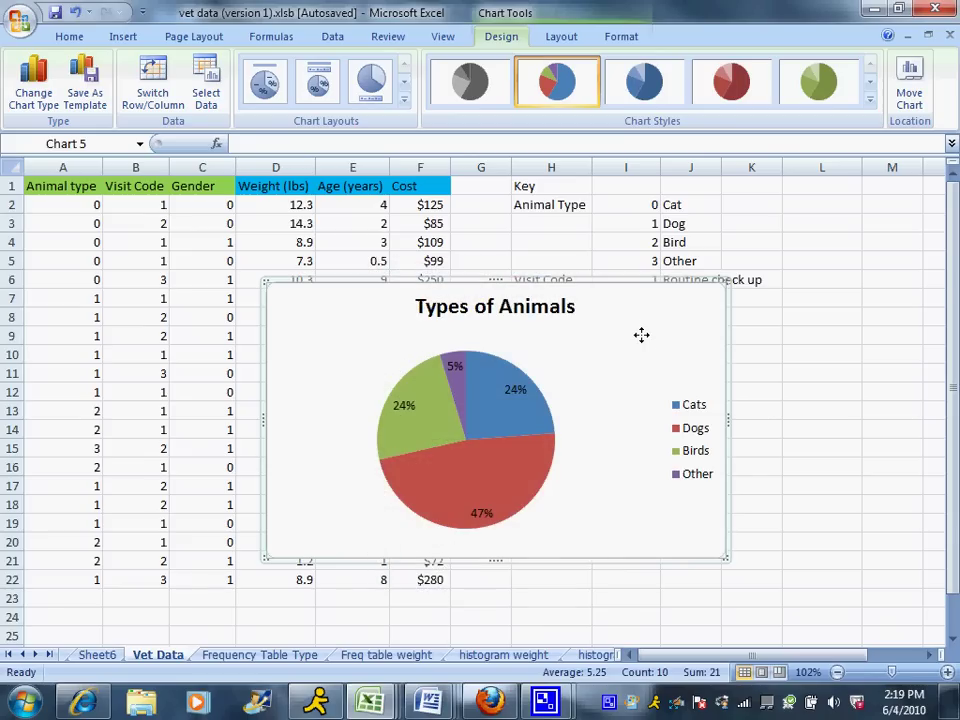
{"action": "right_click", "coordinate": [641, 338]}
{"action": "left_click", "coordinate": [657, 335]}
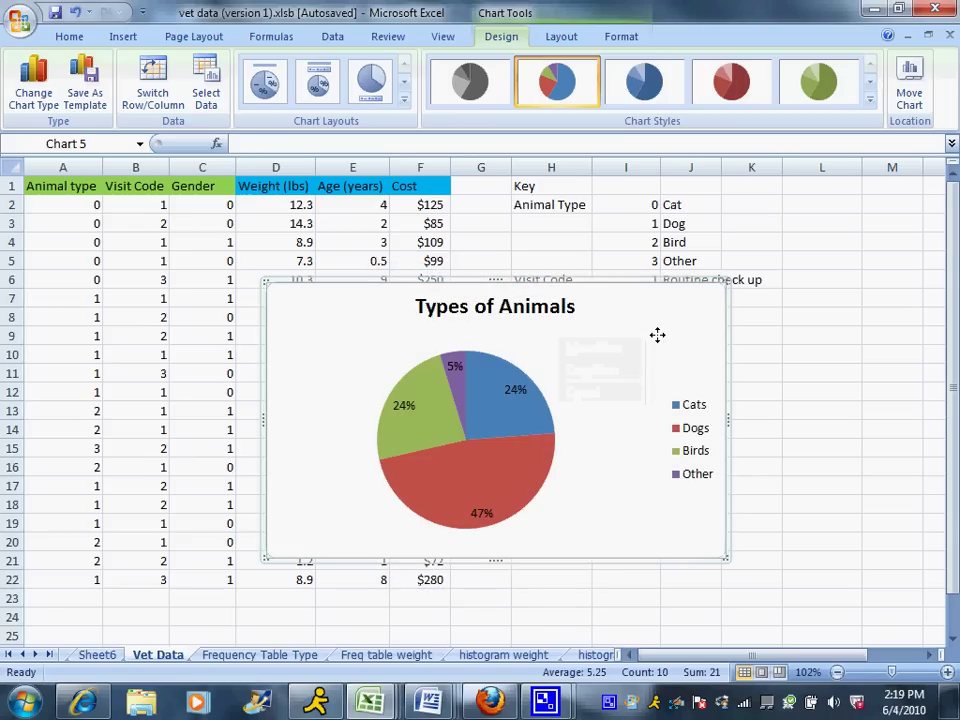
{"action": "right_click", "coordinate": [657, 337]}
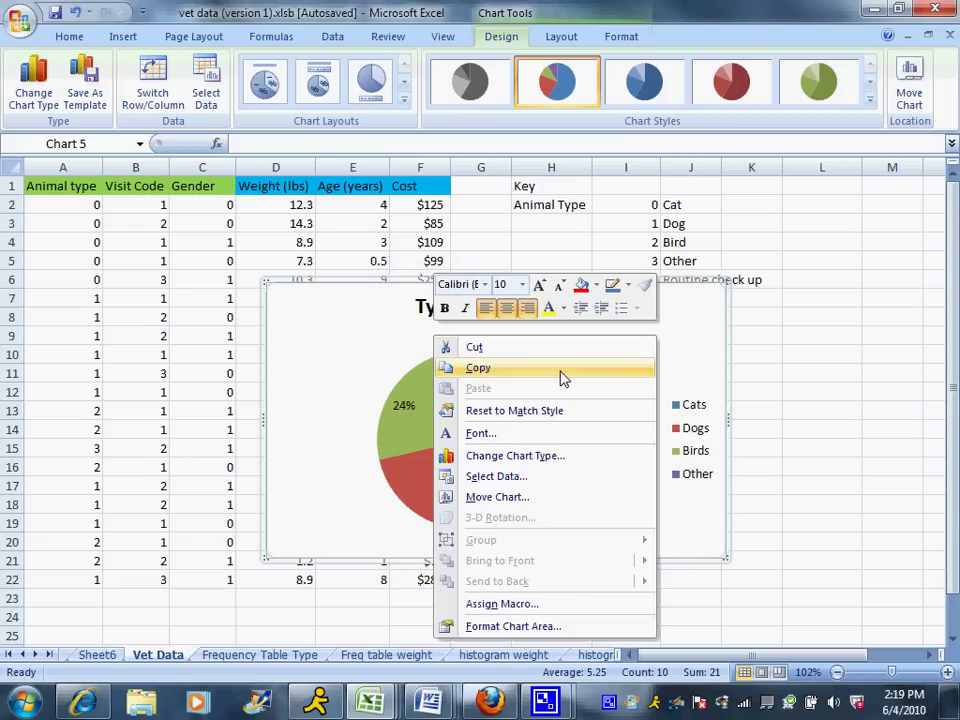
{"action": "left_click", "coordinate": [478, 368]}
- In Word, bring up the paste menu on the empty line below the frequency table
{"action": "mouse_move", "coordinate": [428, 703]}
{"action": "left_click", "coordinate": [574, 632]}
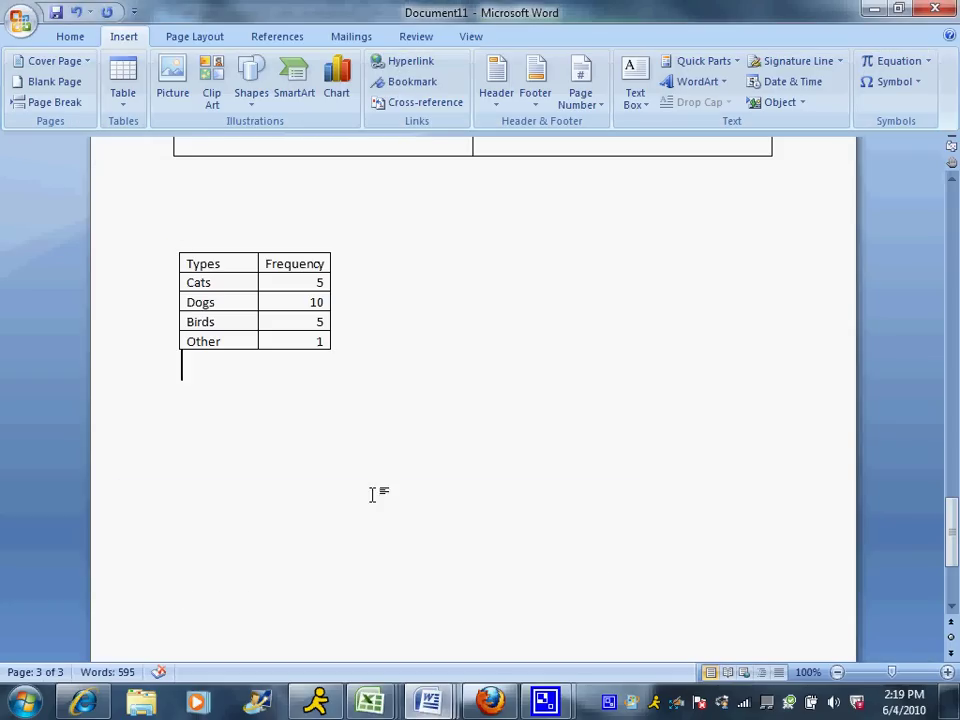
{"action": "right_click", "coordinate": [219, 424]}
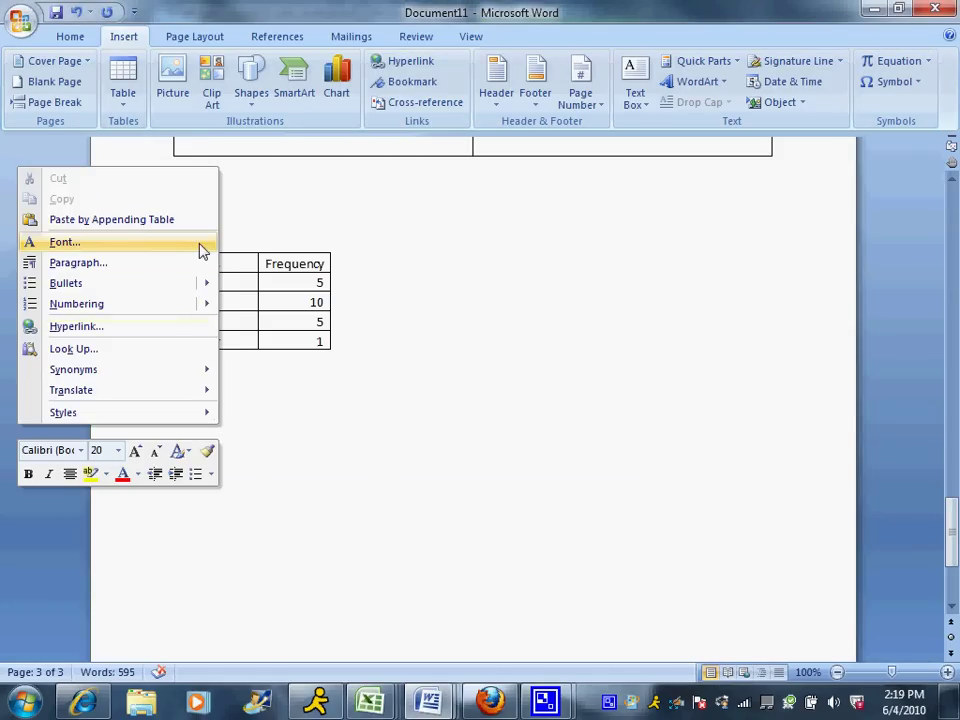
{"action": "left_click", "coordinate": [230, 415]}
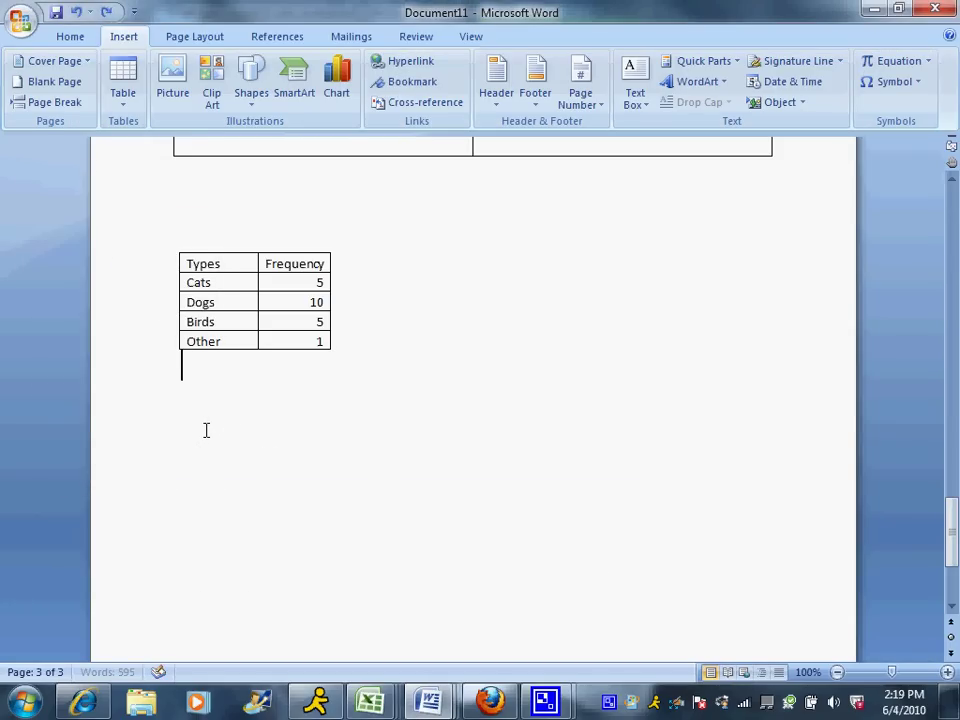
{"action": "right_click", "coordinate": [206, 430]}
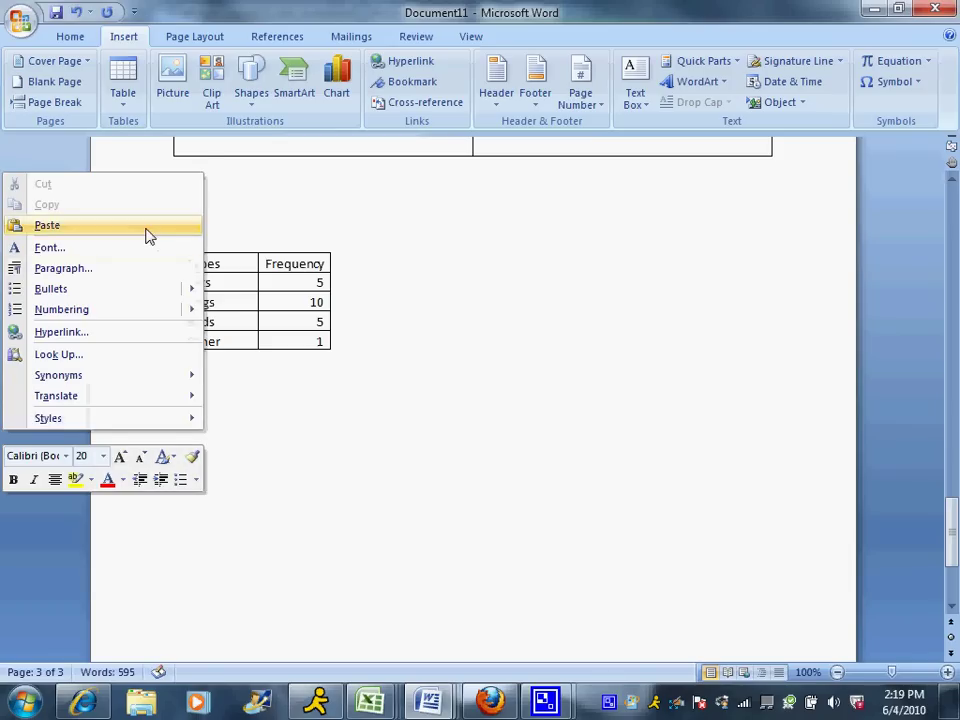